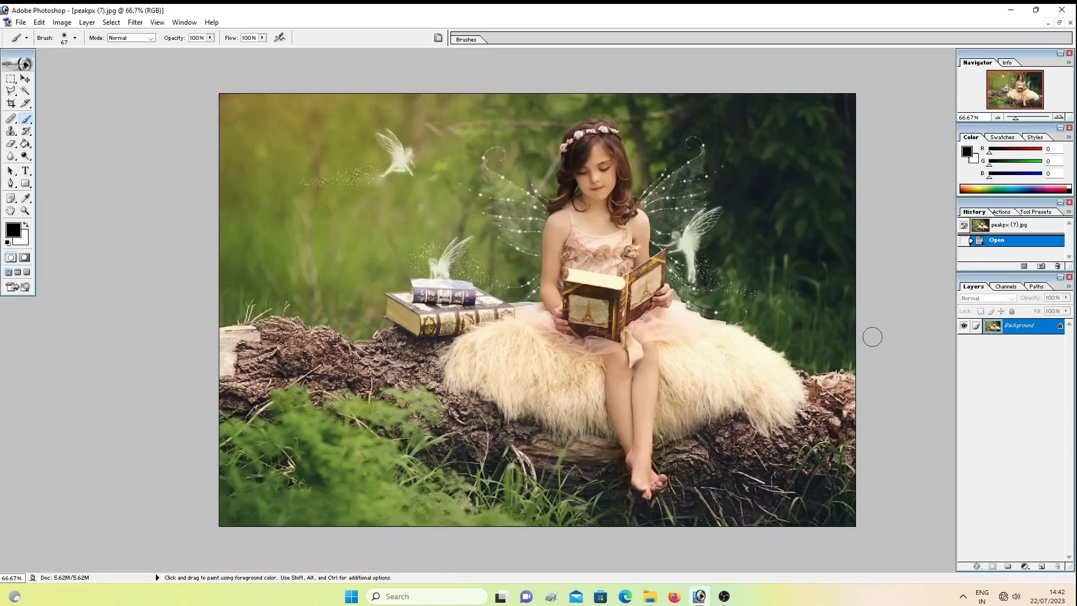
Duplicate the Background layer as "Background copy" and apply Auto Levels to the copy
right_click(1024, 332)
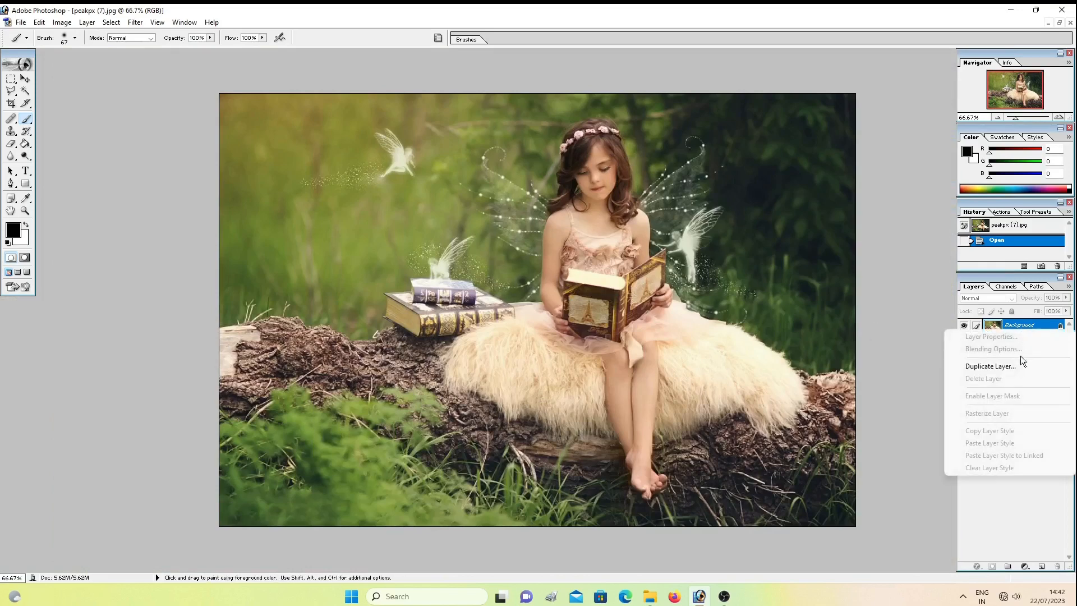
click(1013, 362)
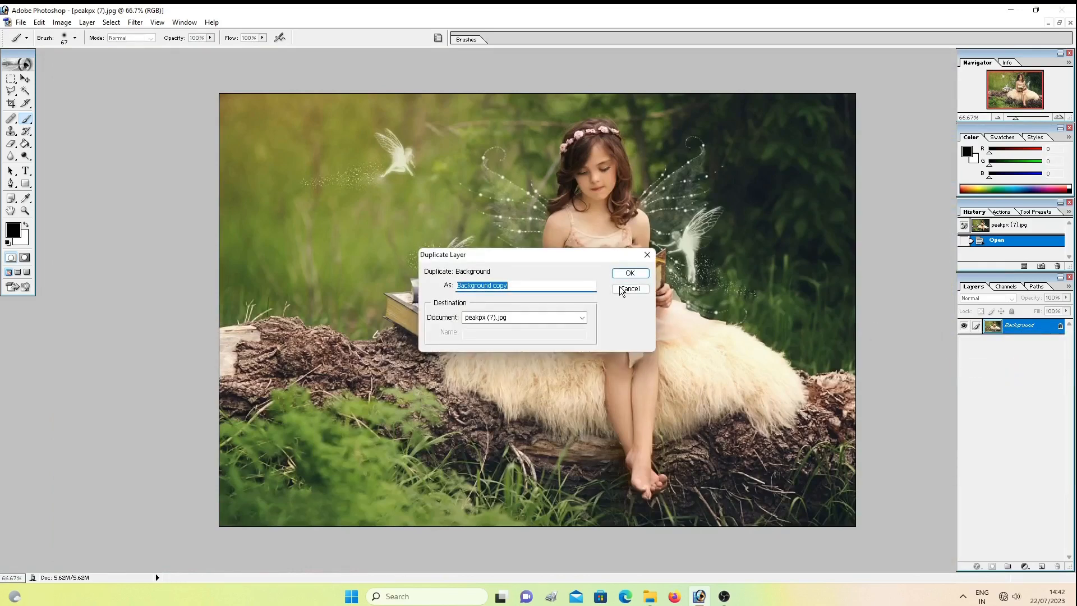
click(629, 273)
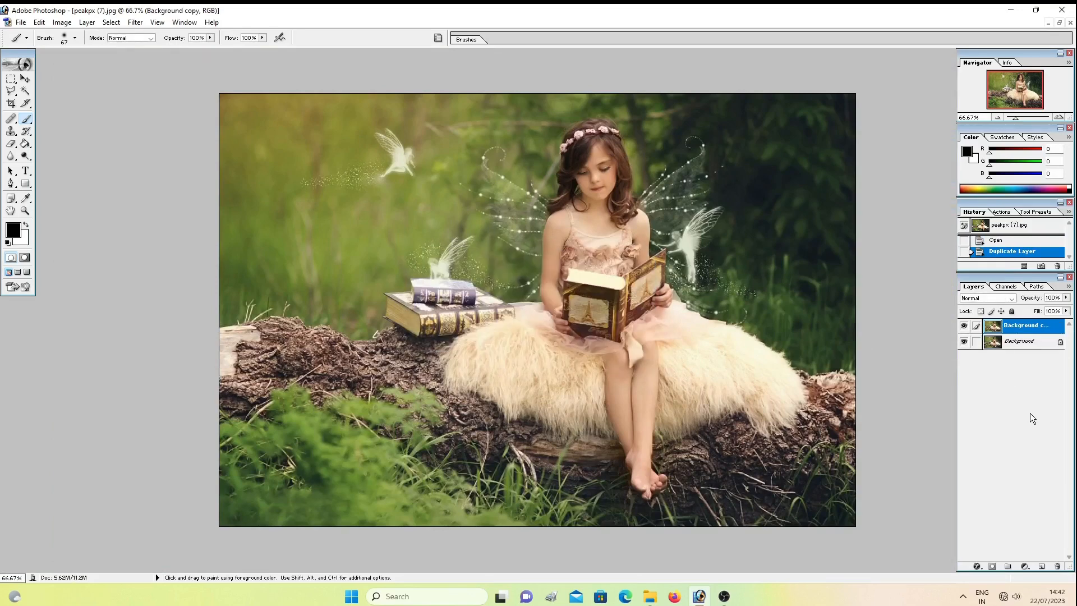
key(ctrl+shift+l)
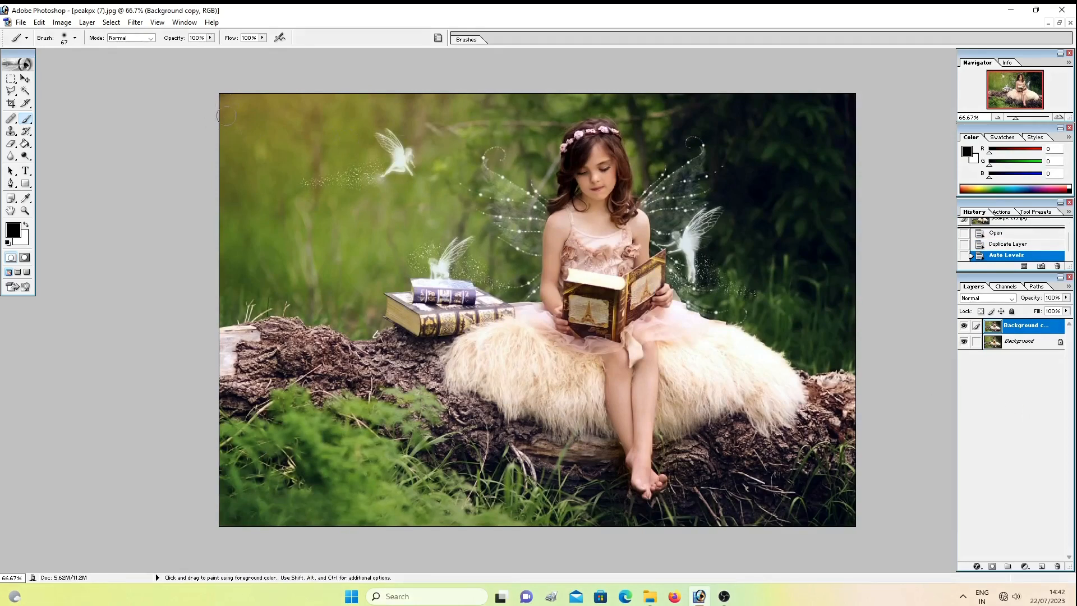
Convert the image mode to Lab Color without flattening the layers
click(62, 23)
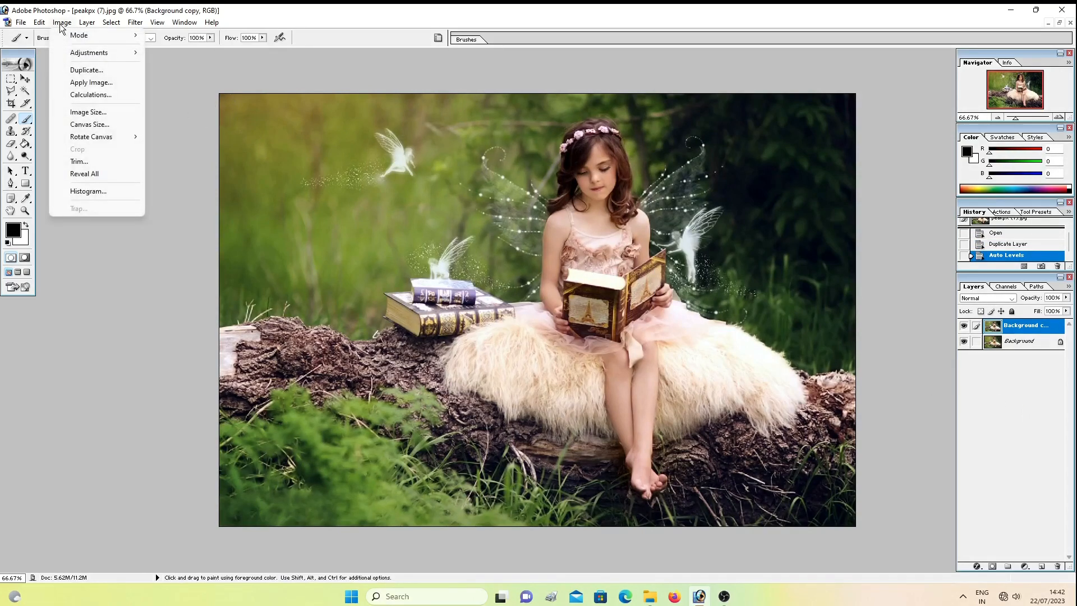
mouse_move(73, 37)
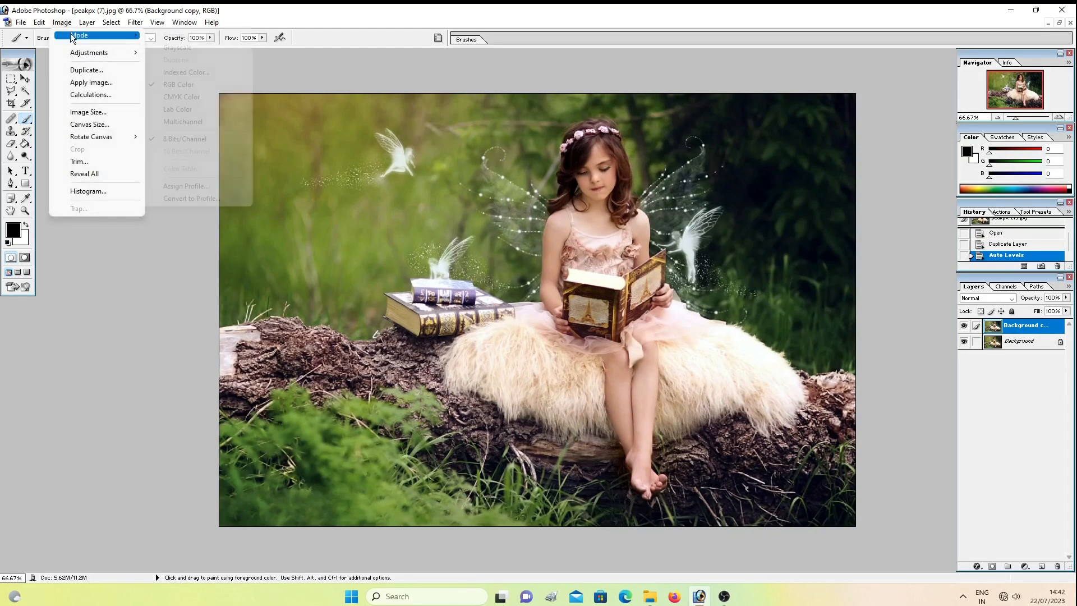
click(161, 111)
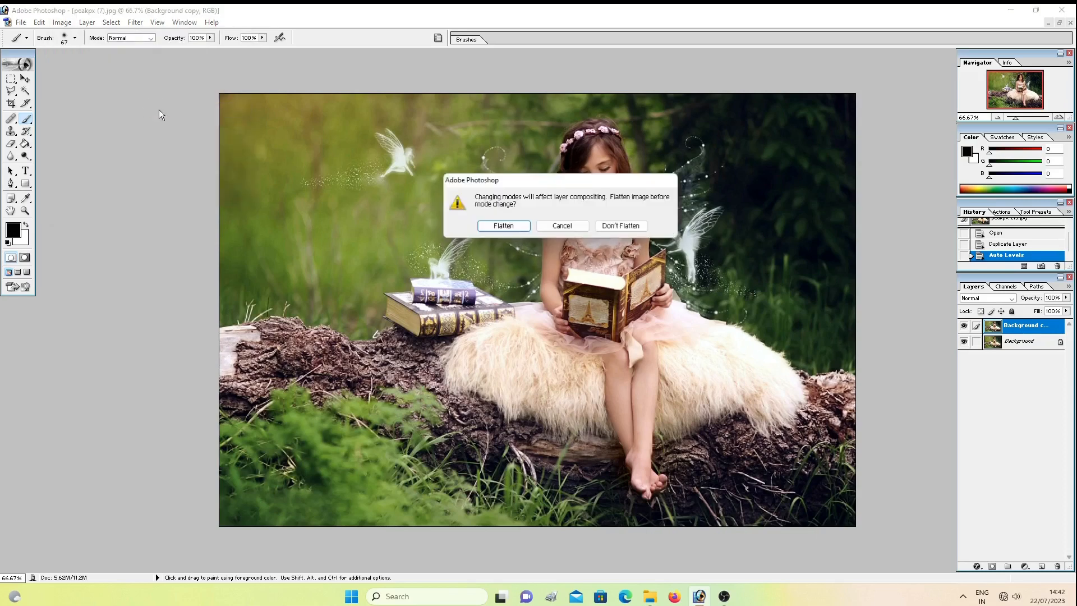
click(608, 226)
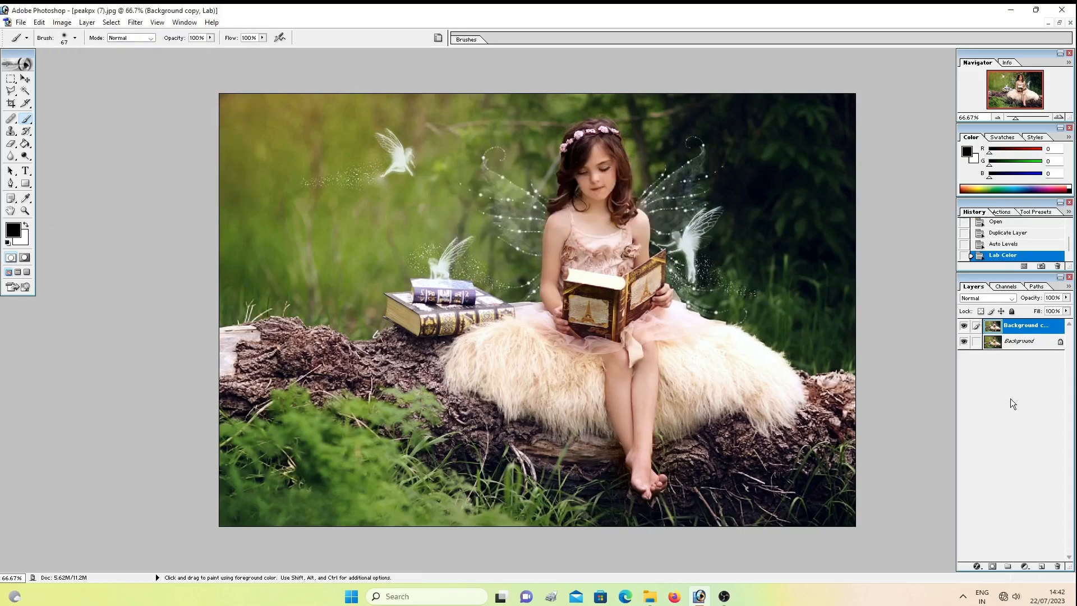
Select the entire canvas in the b channel and copy it
click(1007, 288)
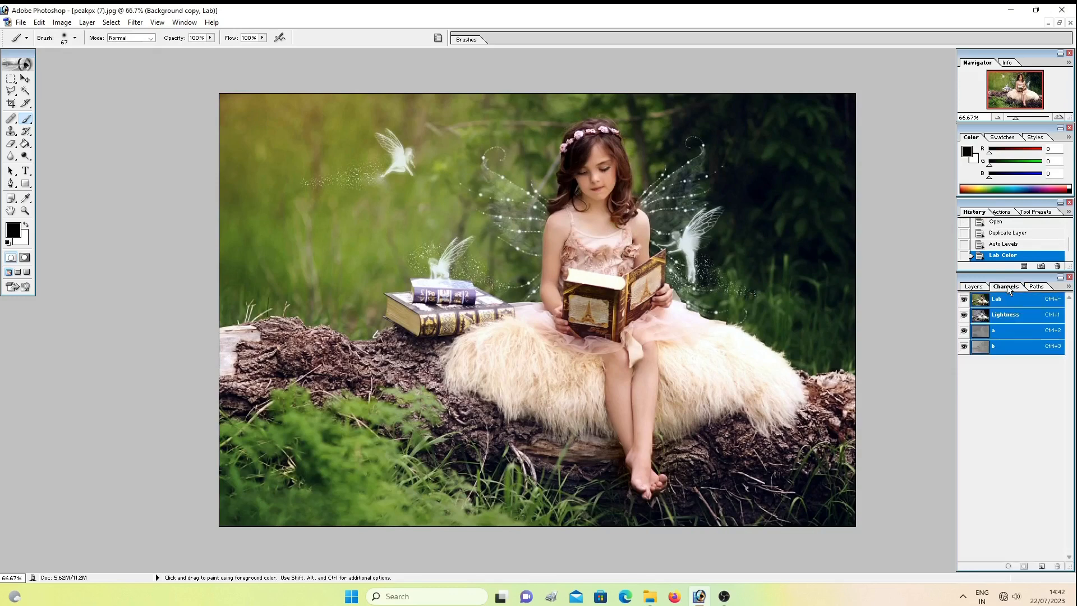
click(1009, 347)
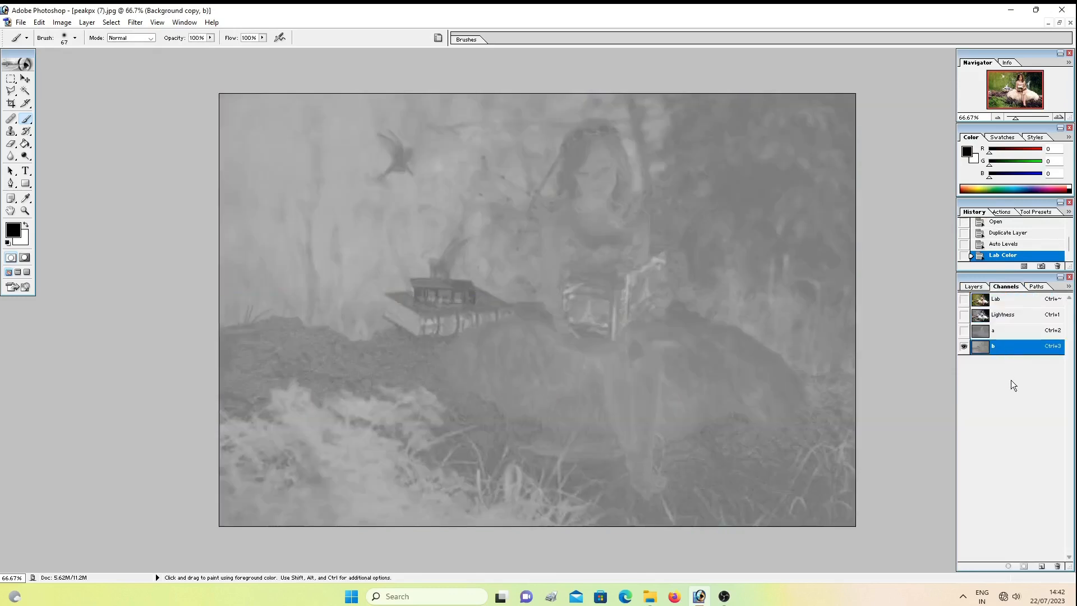
key(ctrl+a)
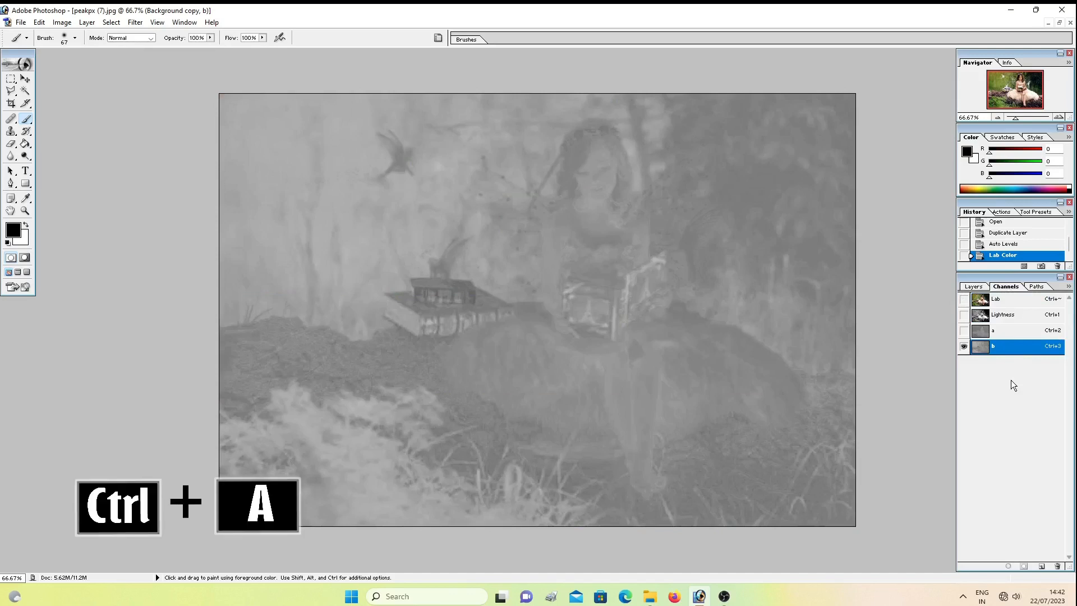
key(ctrl+a)
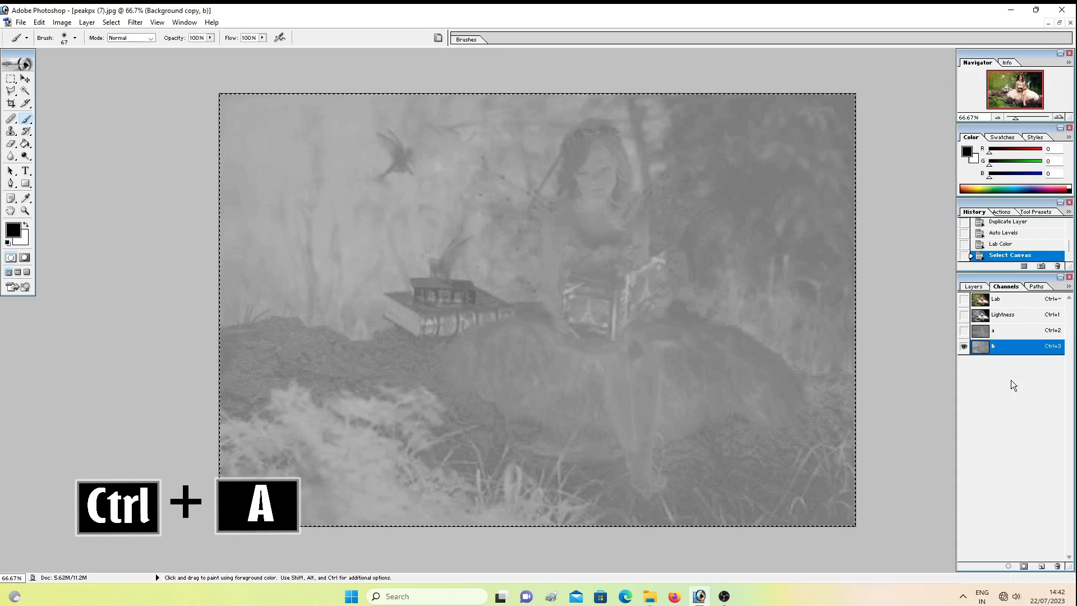
key(ctrl+c)
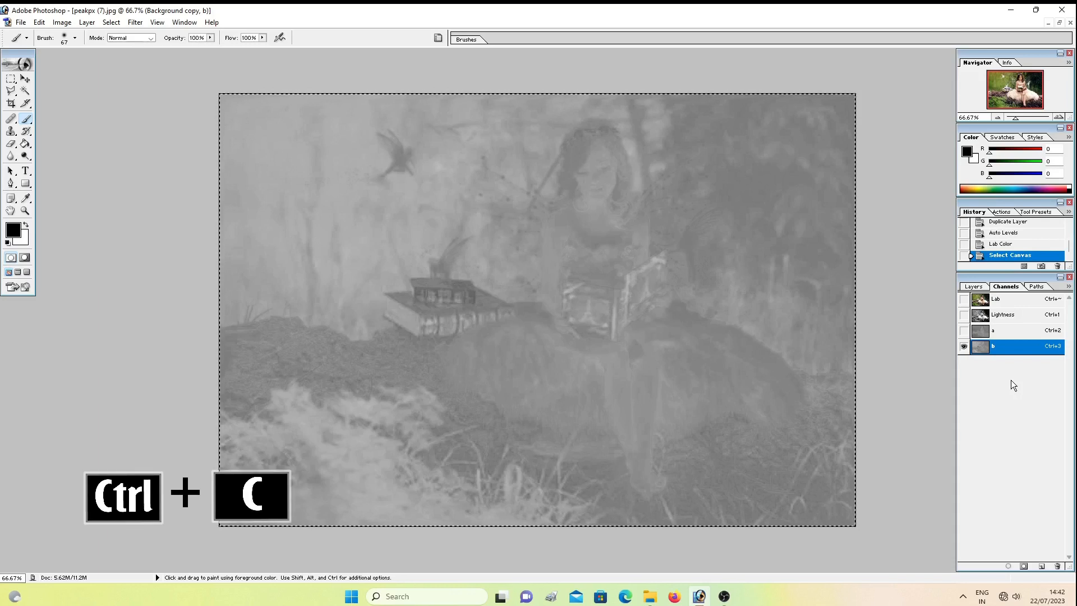
Paste the copied b channel into the a channel, restore the Lab composite with the layer list, and deselect
click(1004, 334)
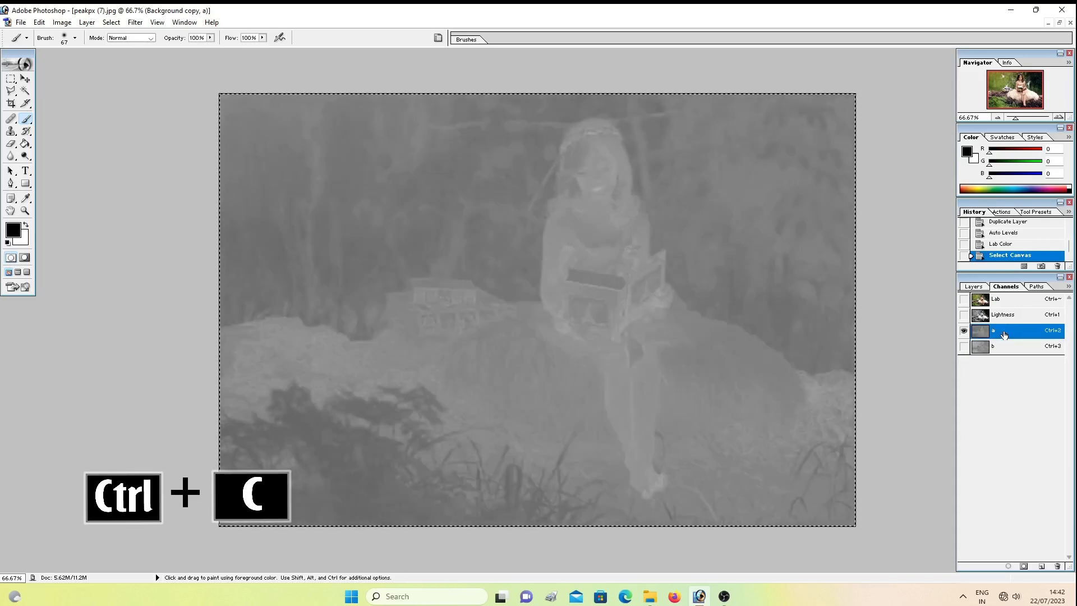
key(ctrl+v)
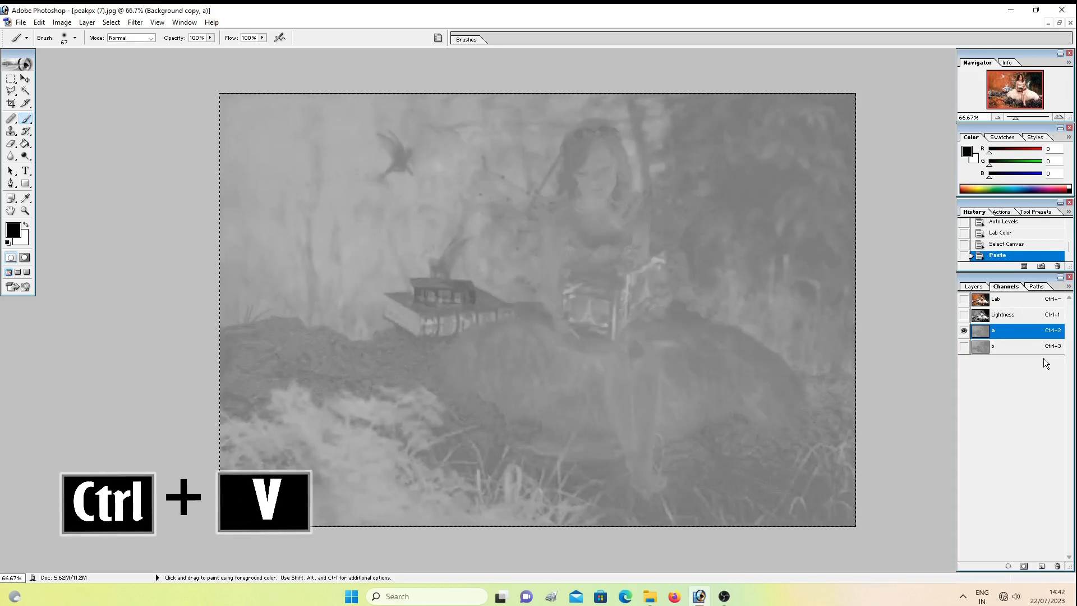
click(1009, 301)
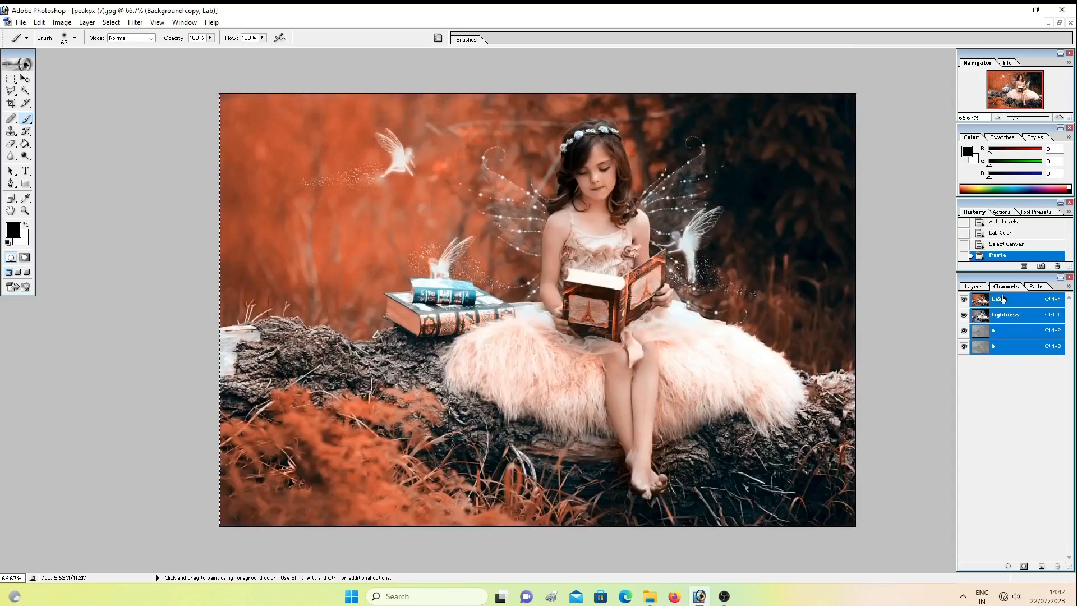
click(973, 286)
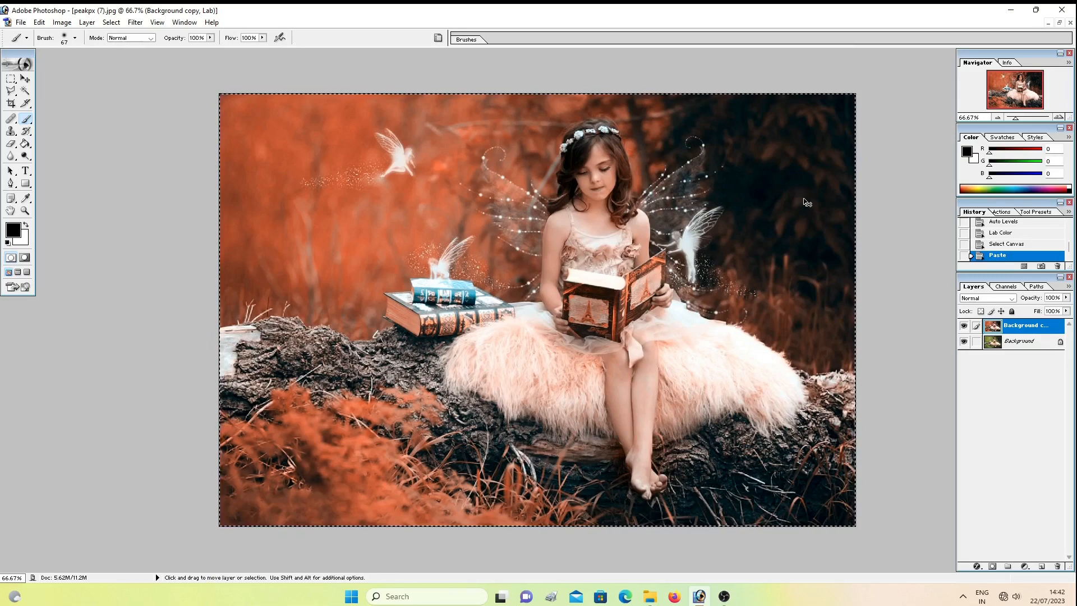
key(ctrl+d)
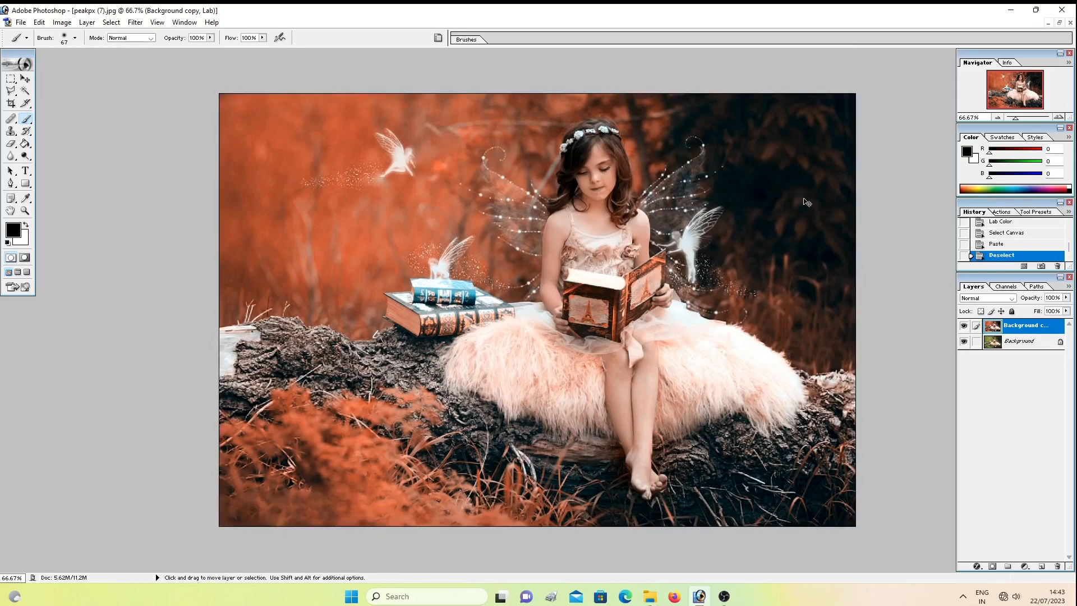
Add a layer mask to the background copy and brush black over the girl's face to restore its original colour
click(992, 567)
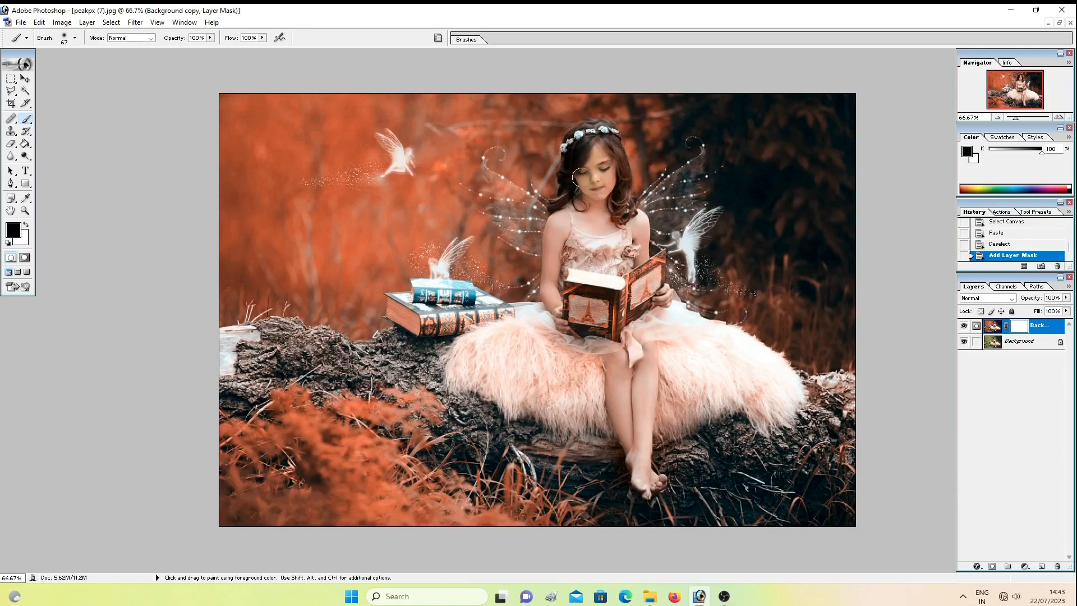
drag(579, 178, 602, 171)
click(596, 187)
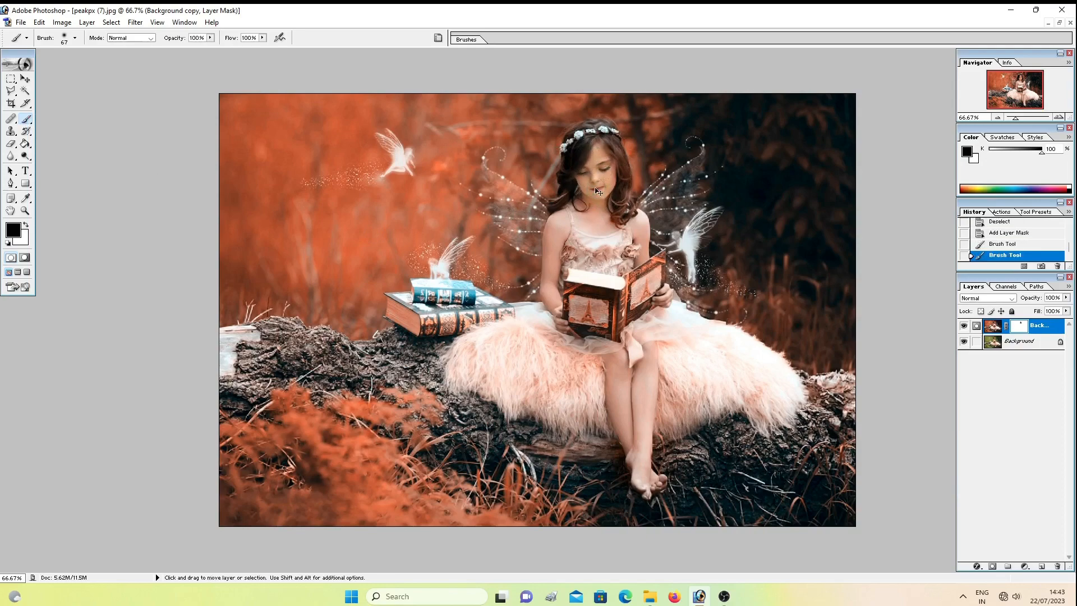
Brush black on the layer mask over the girl's neck, chest and arms, stepping back one stroke and repainting the arm
key(ctrl+plus)
scroll(634, 233, up, 2)
scroll(634, 233, up, 2)
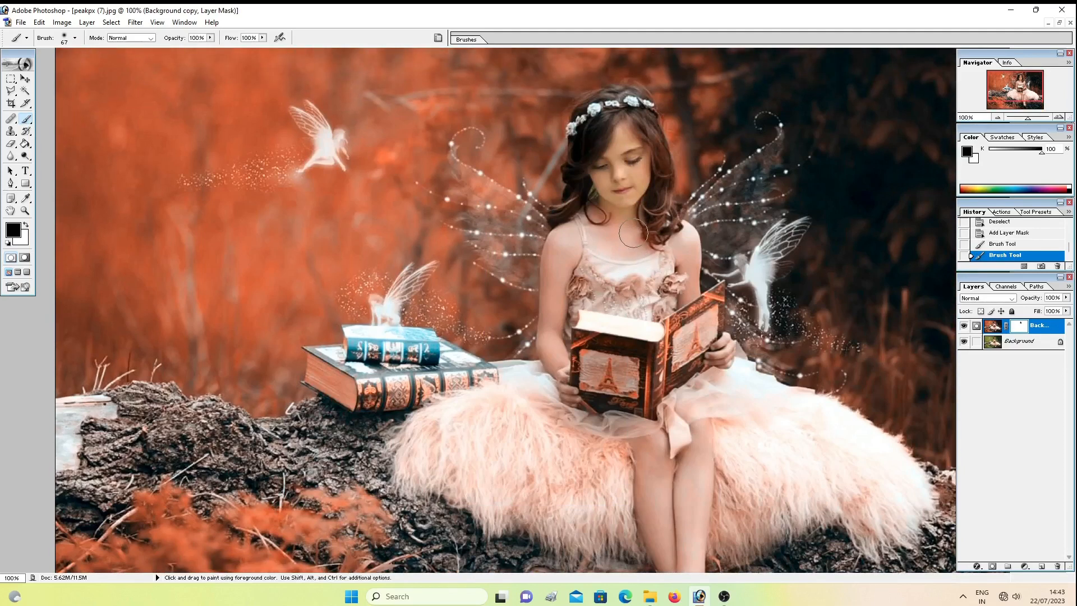
mouse_move(594, 212)
mouse_down()
mouse_move(636, 253)
mouse_move(662, 247)
mouse_move(698, 315)
mouse_up()
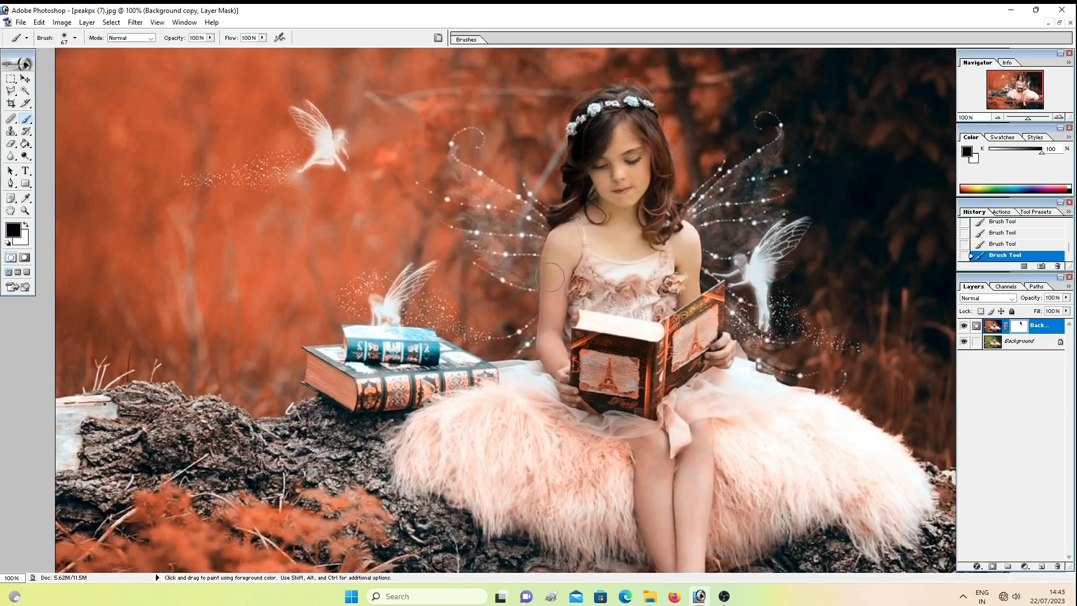
click(996, 244)
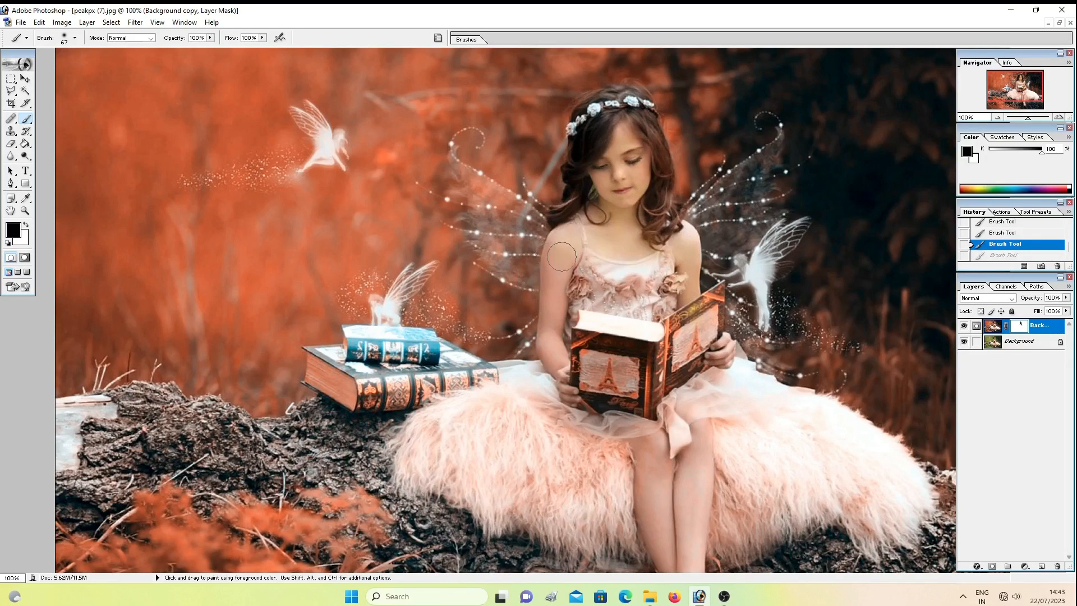
drag(557, 292, 563, 368)
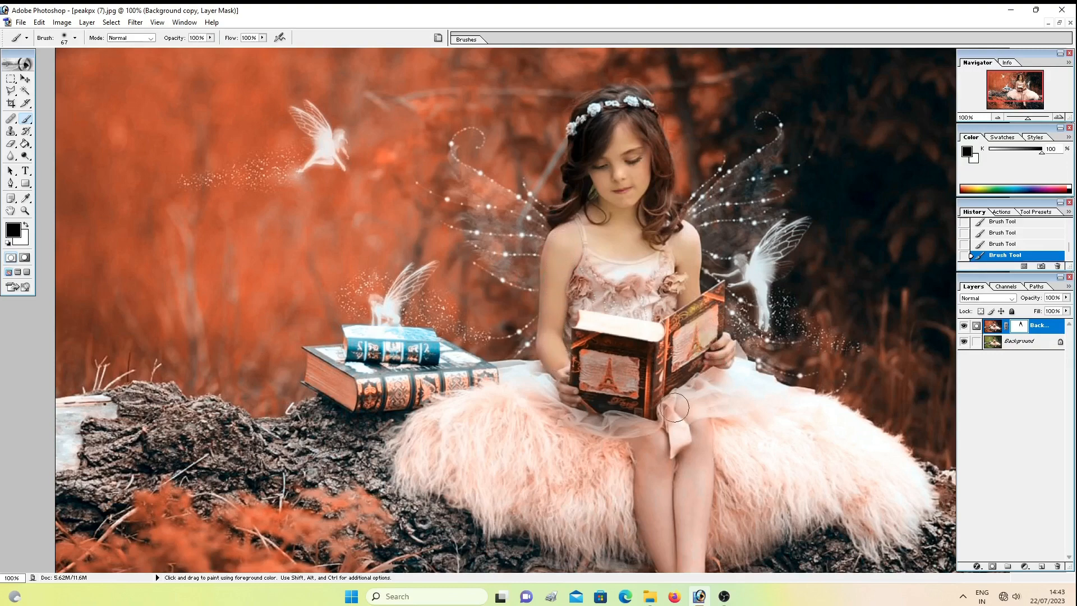
Brush black on the layer mask over the girl's hands, the open book and her legs
scroll(683, 377, down, 2)
scroll(683, 378, down, 4)
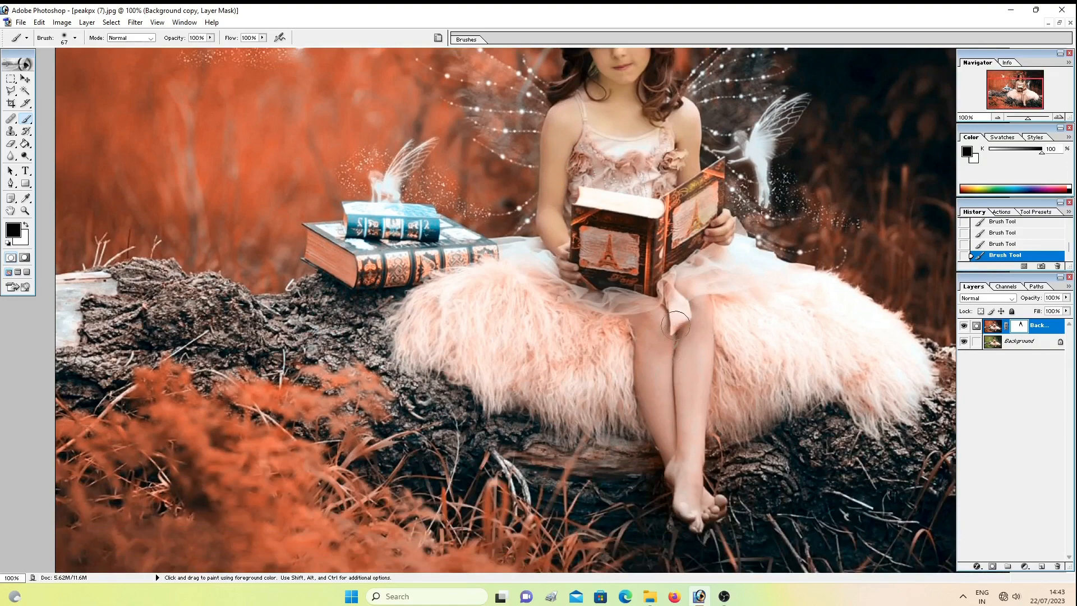
mouse_move(571, 245)
mouse_down()
mouse_move(591, 209)
mouse_move(591, 276)
mouse_move(627, 225)
mouse_move(664, 248)
mouse_move(689, 196)
mouse_move(715, 177)
mouse_move(663, 275)
mouse_move(681, 261)
mouse_move(686, 271)
mouse_move(662, 284)
mouse_move(650, 342)
mouse_move(654, 315)
mouse_move(670, 335)
mouse_move(695, 307)
mouse_move(685, 452)
mouse_move(653, 365)
mouse_move(653, 398)
mouse_up()
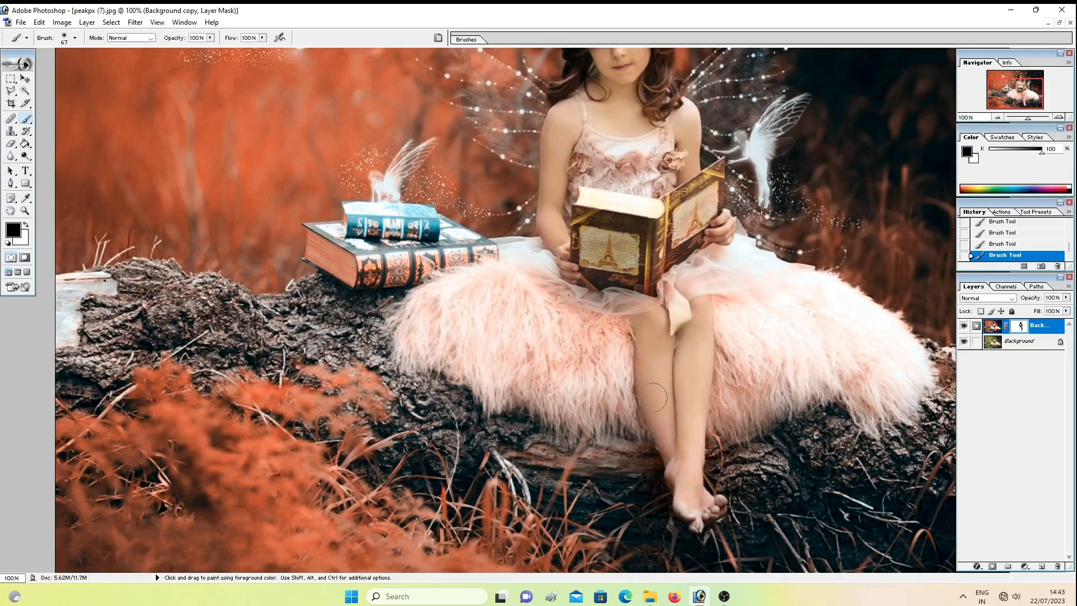
mouse_move(669, 435)
mouse_down()
mouse_move(681, 470)
mouse_move(711, 481)
mouse_move(703, 504)
mouse_move(670, 446)
mouse_move(654, 382)
mouse_up()
Add a Hue/Saturation adjustment layer above the masked copy with Saturation set to +30
scroll(654, 381, up, 1)
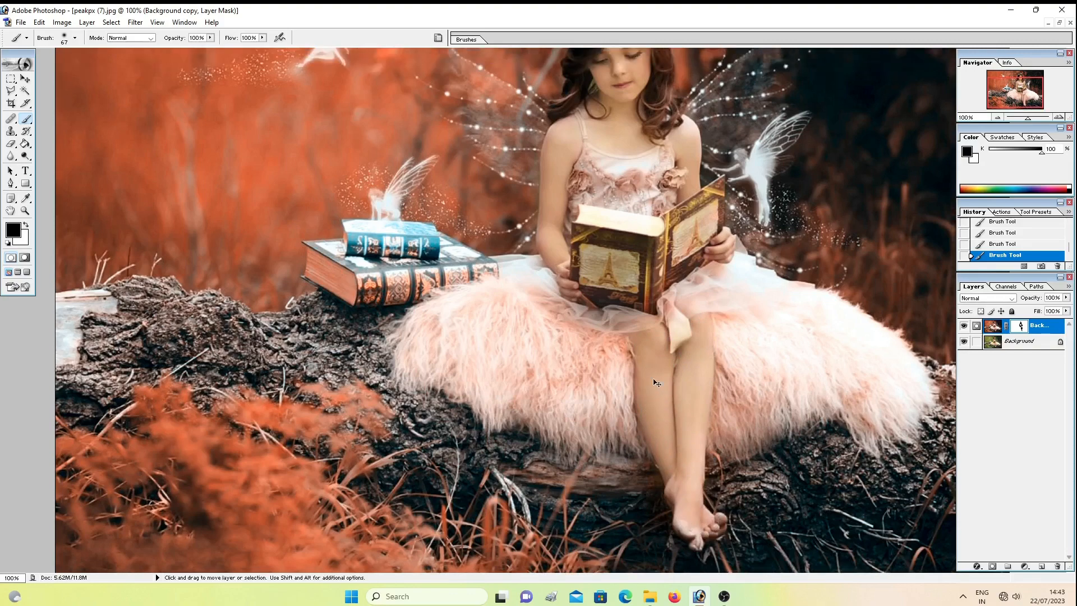
key(ctrl+minus)
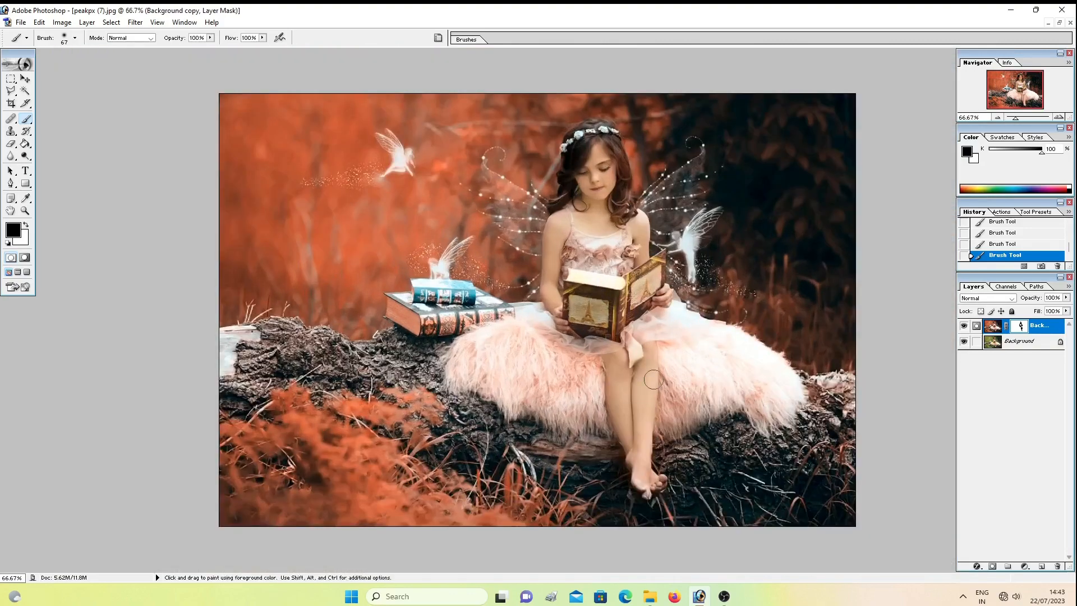
key(ctrl)
click(1024, 567)
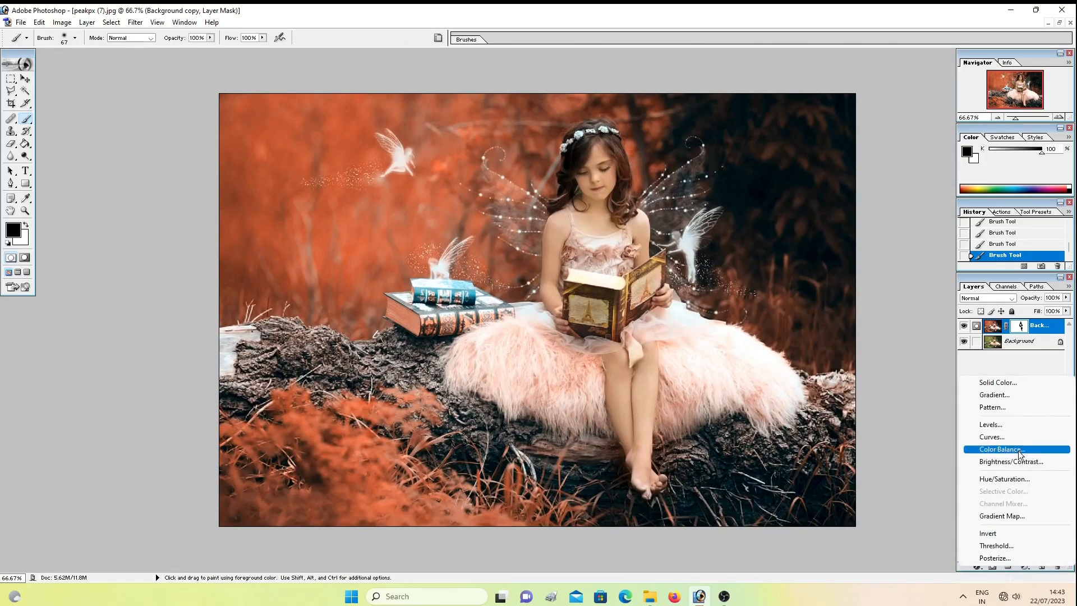
click(1014, 479)
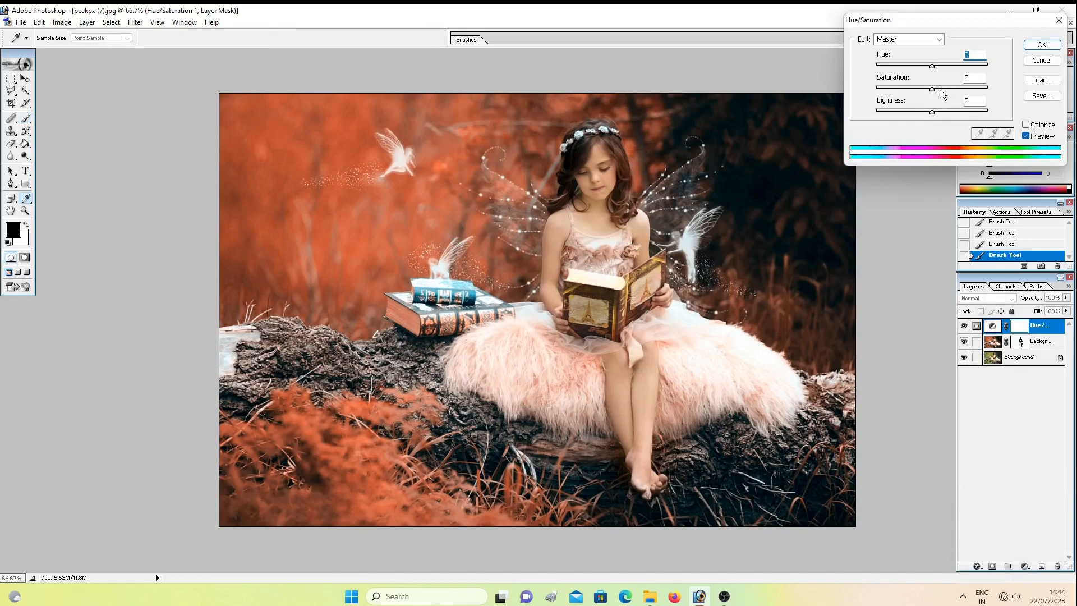
drag(941, 91, 954, 90)
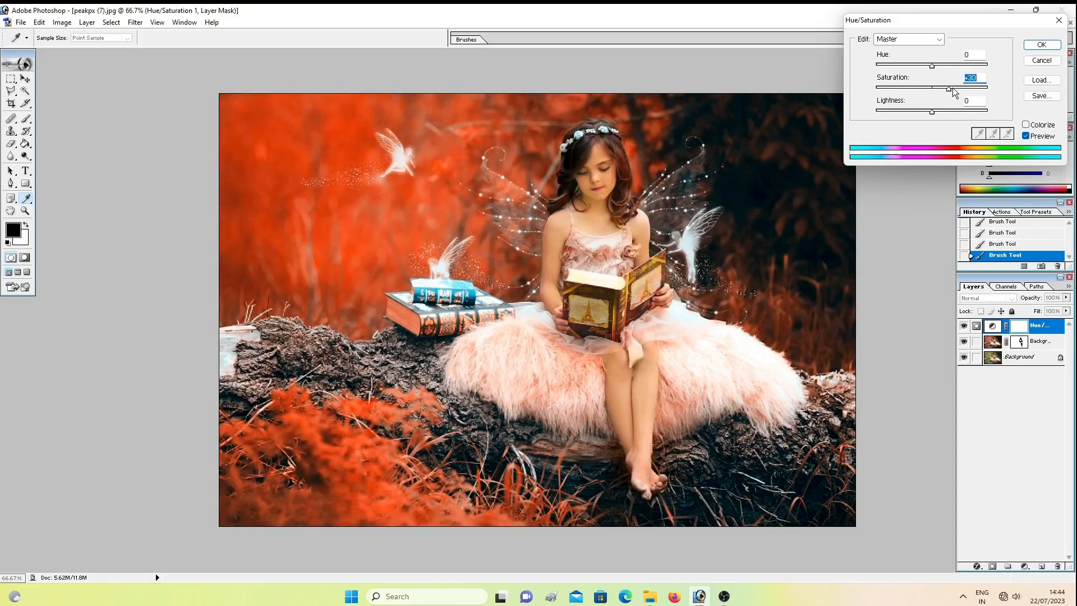
click(1042, 44)
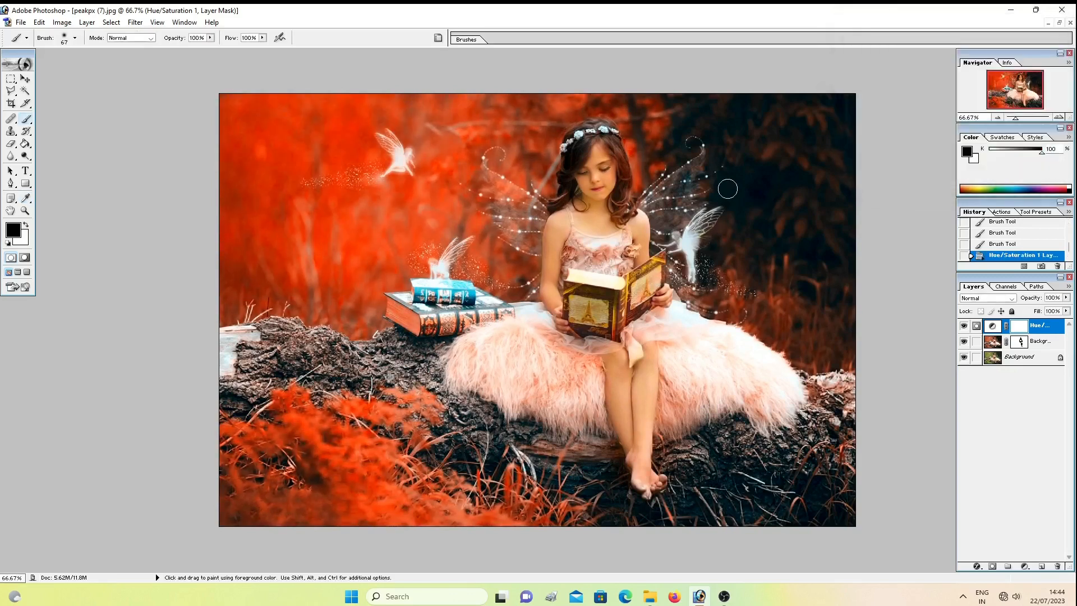
Brush black on the Hue/Saturation layer's mask over the girl's arms, chest and legs to remove the saturation boost there
key(ctrl+plus)
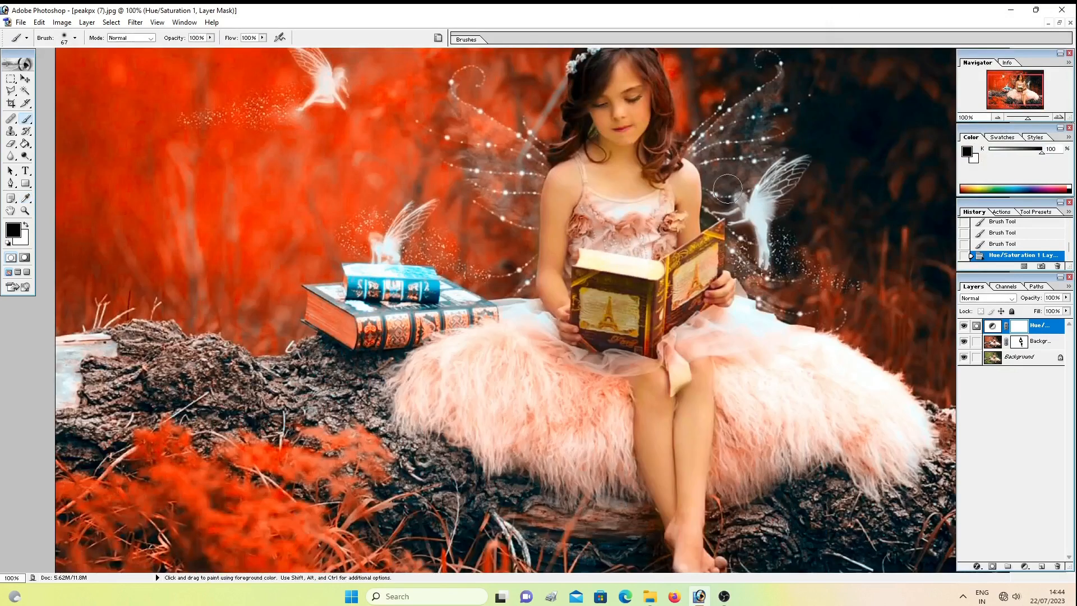
scroll(701, 174, up, 3)
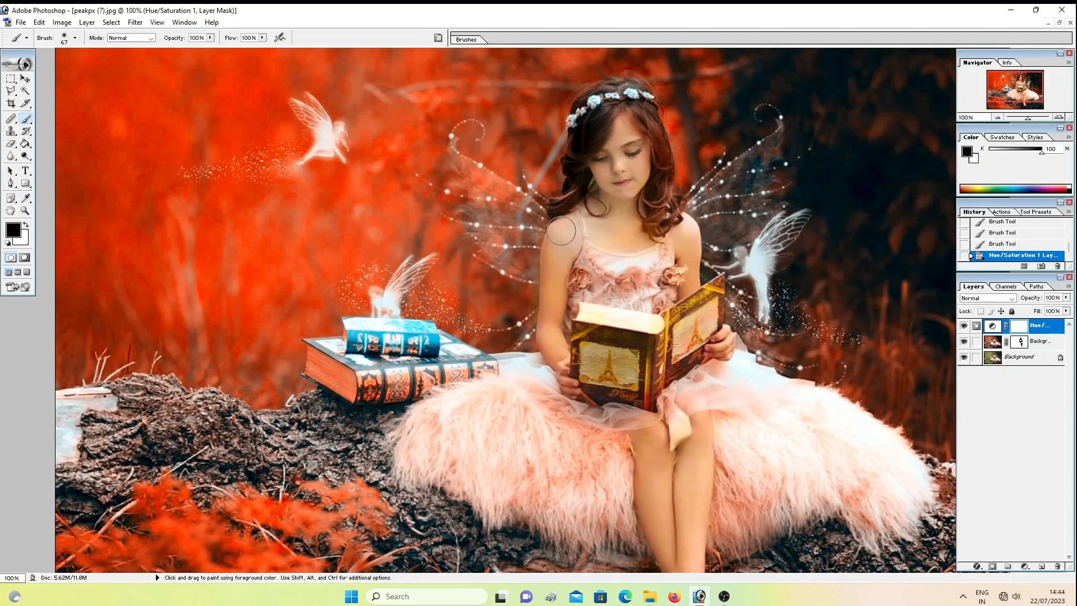
drag(551, 316, 578, 377)
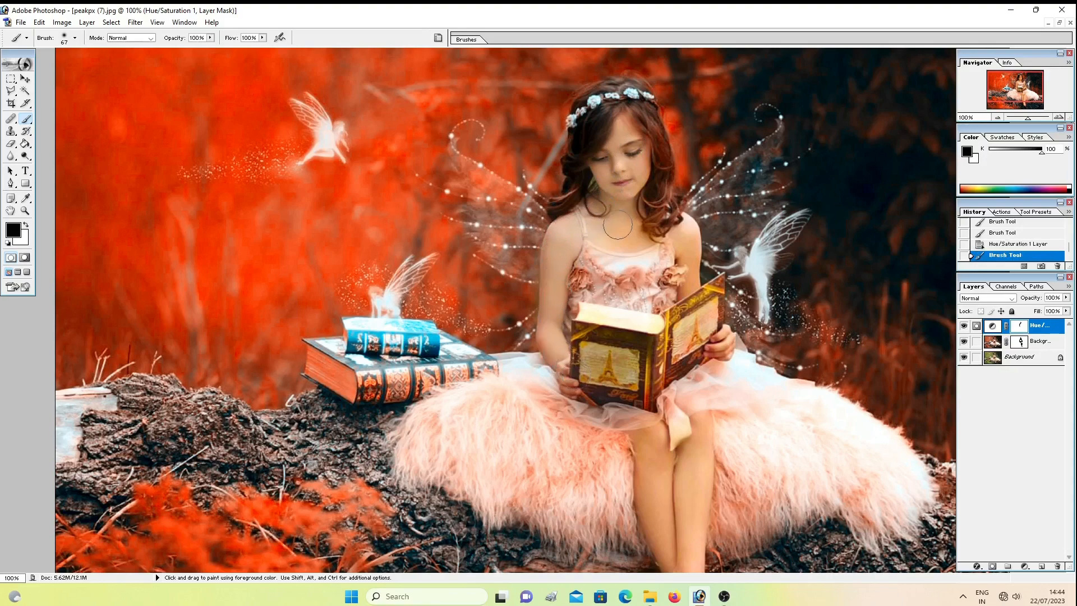
drag(682, 279, 683, 236)
click(680, 279)
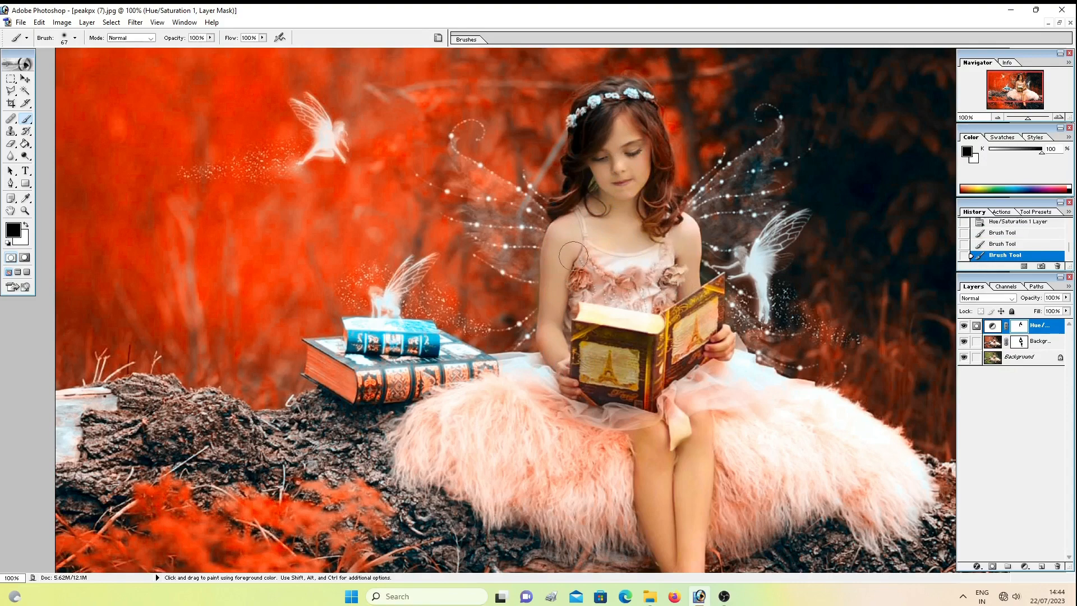
drag(574, 256, 619, 259)
scroll(676, 415, down, 5)
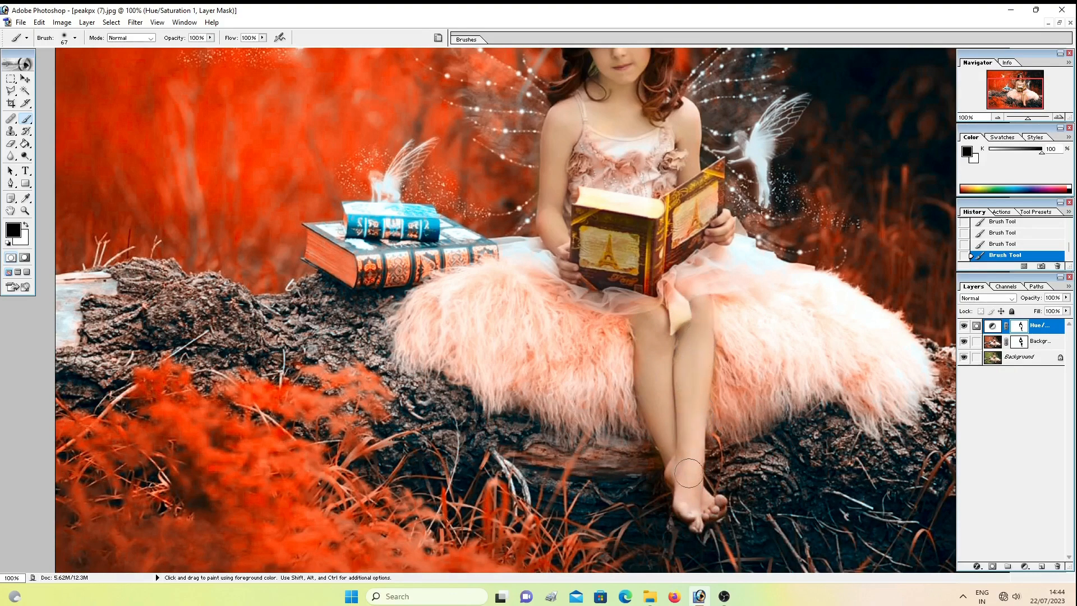
key(ctrl+minus)
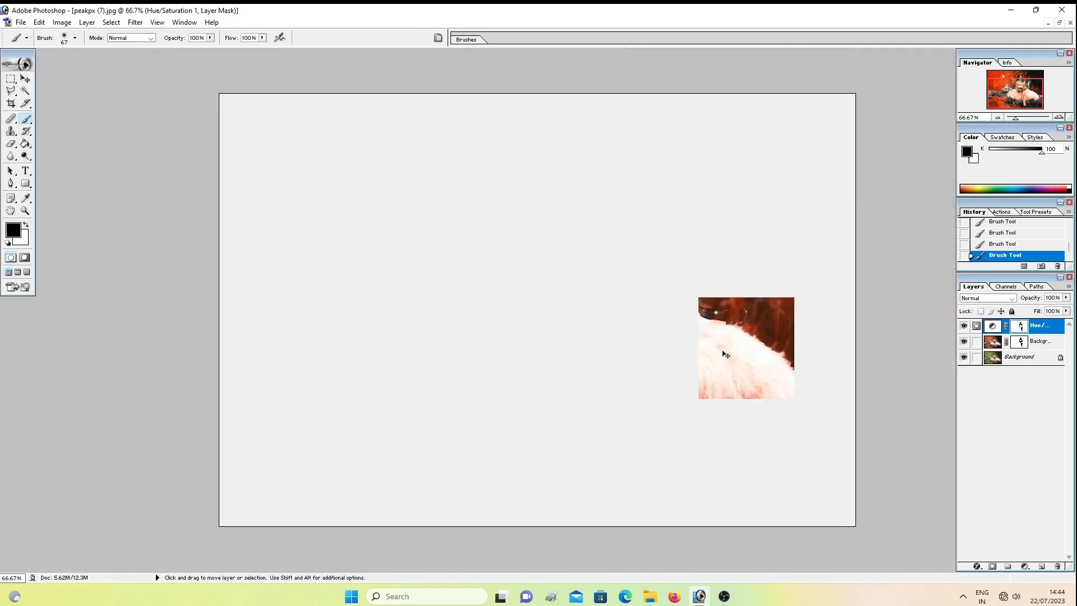
key(ctrl+plus)
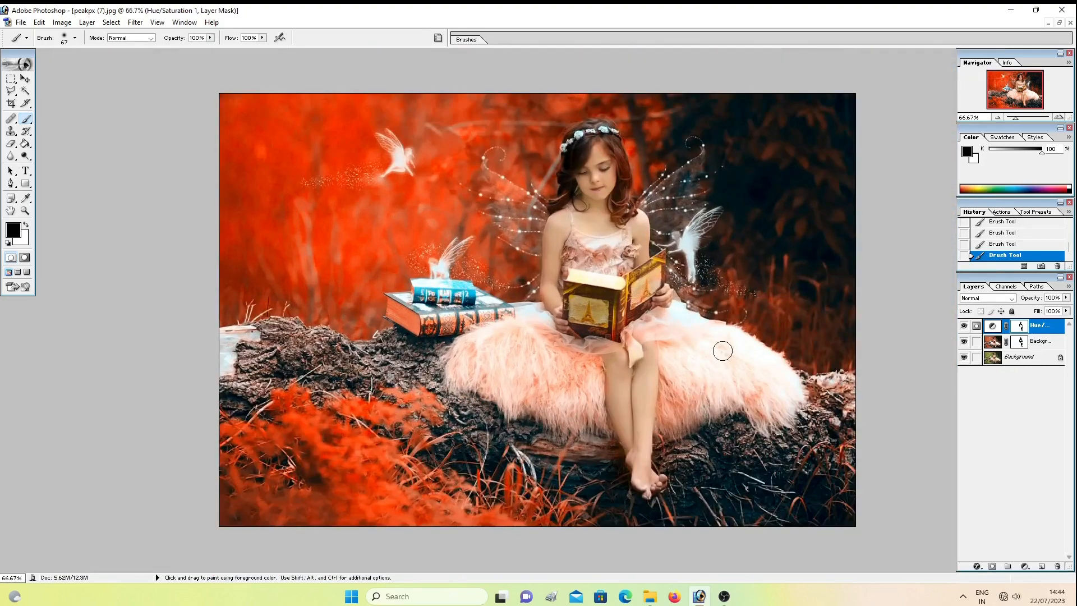
Add a second Hue/Saturation adjustment layer on top with the Master Saturation set to +7
click(1024, 566)
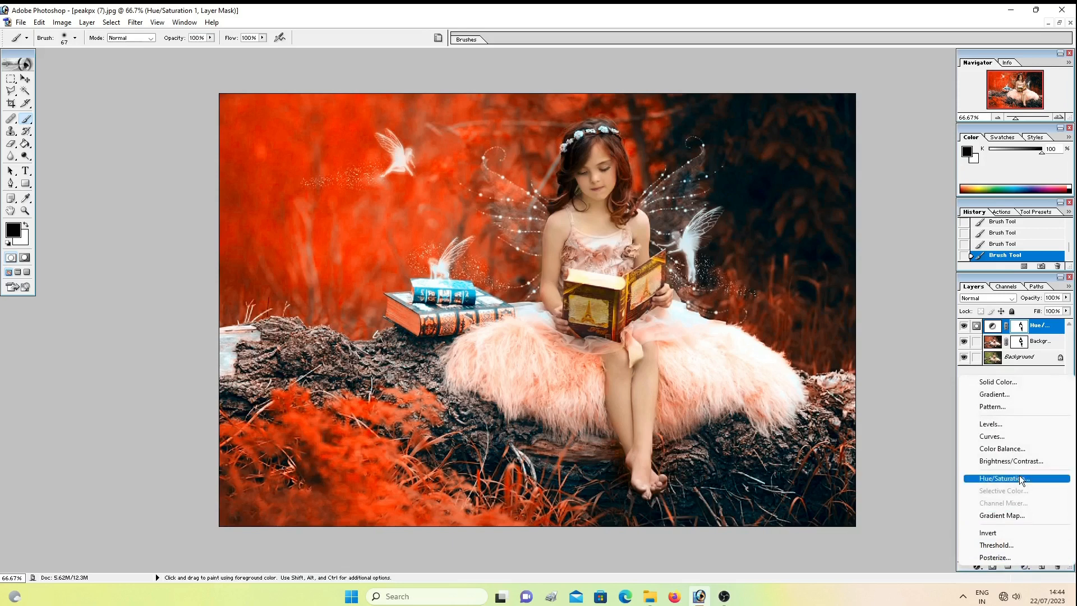
click(1018, 478)
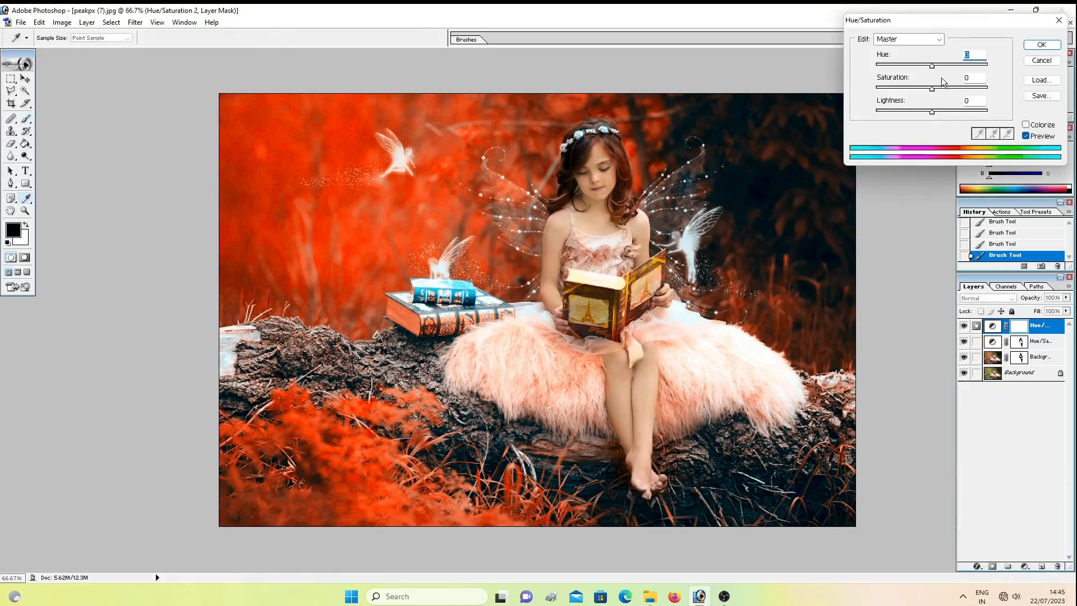
click(922, 39)
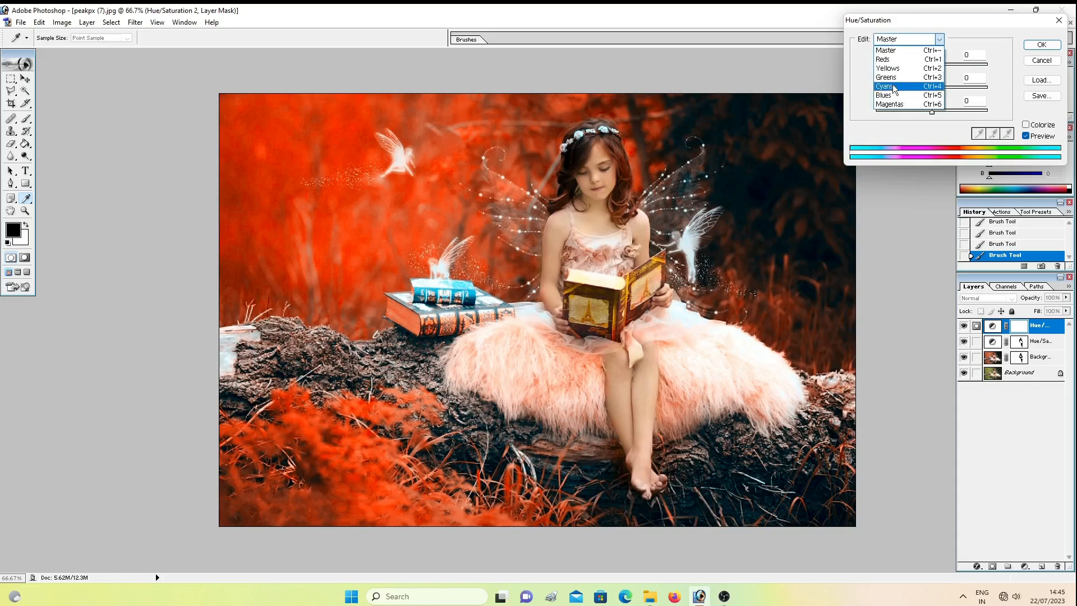
click(900, 38)
drag(933, 89, 938, 92)
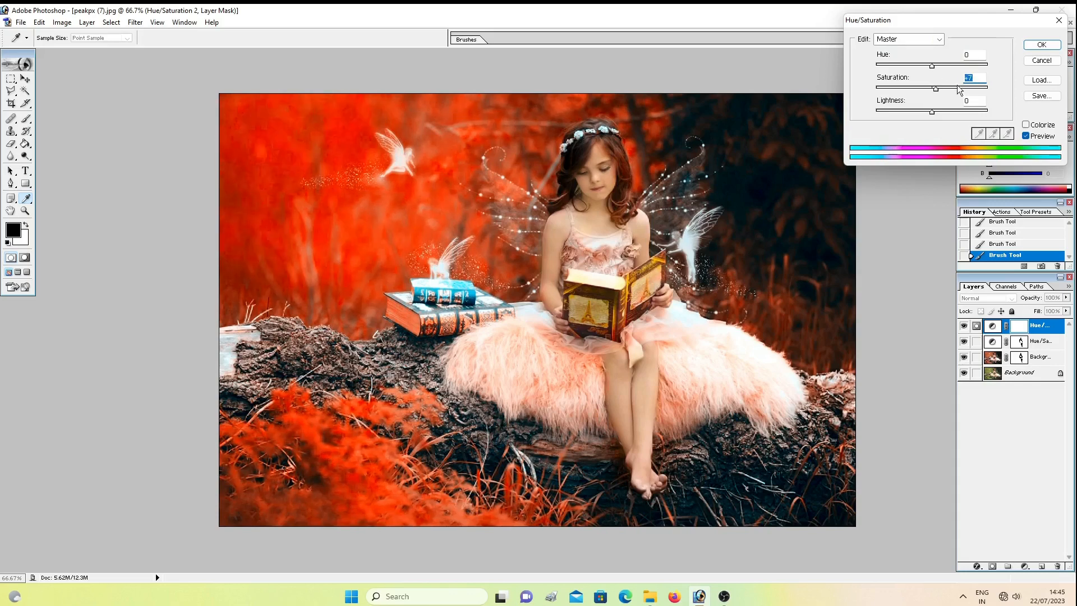
click(1038, 47)
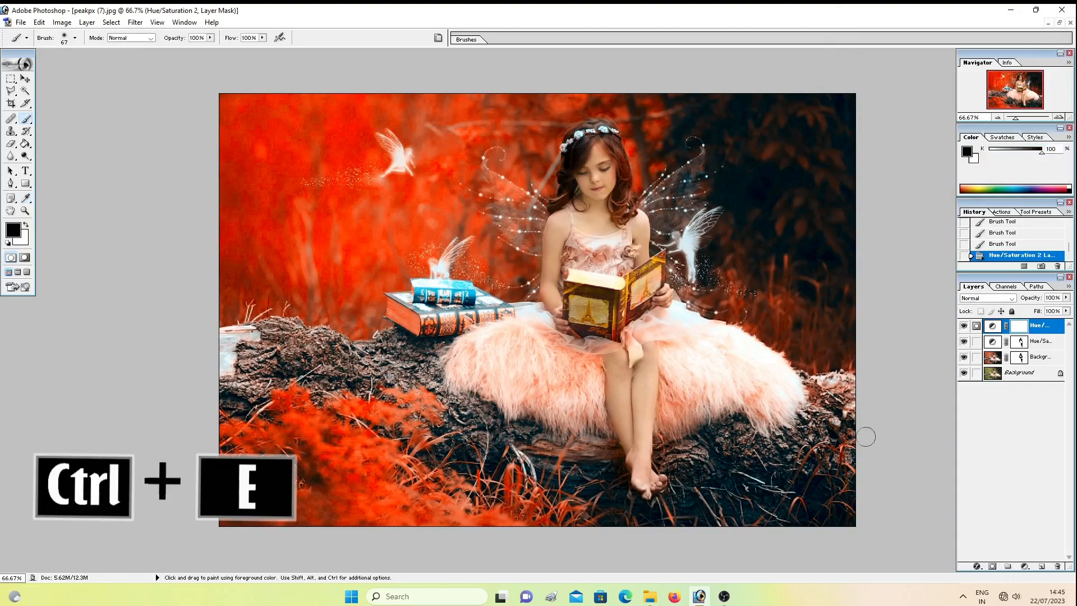
Merge the masked copy and both Hue/Saturation layers down one by one into the Background layer
click(1036, 358)
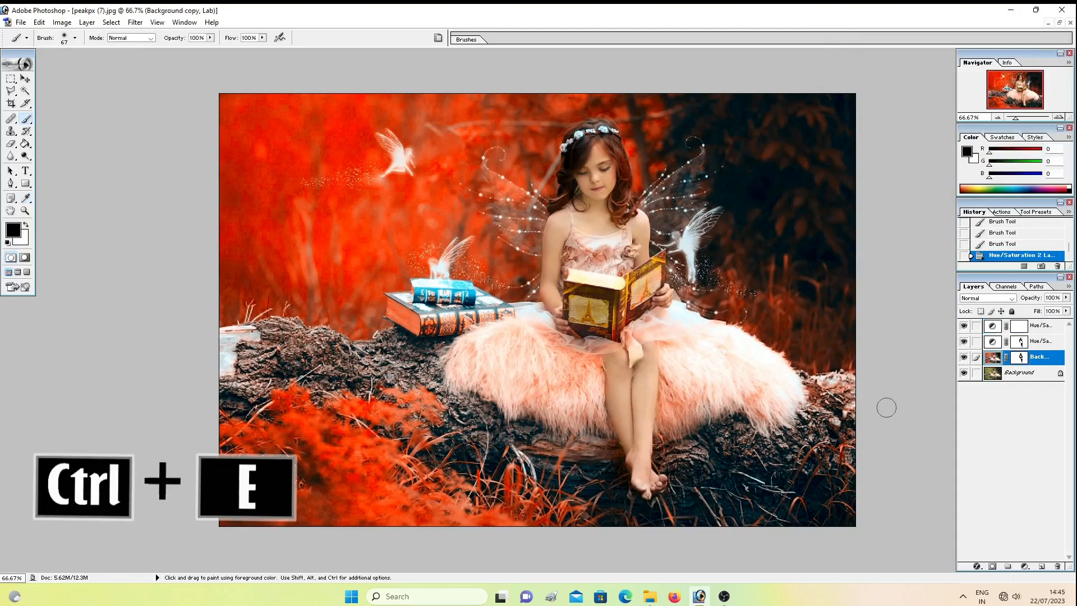
key(ctrl+e)
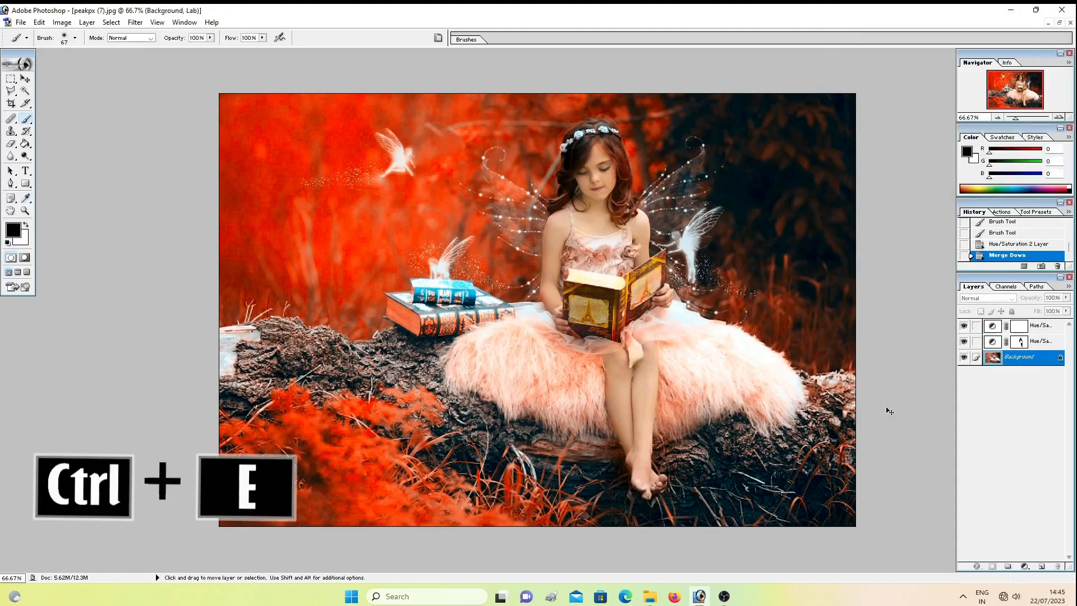
click(1031, 344)
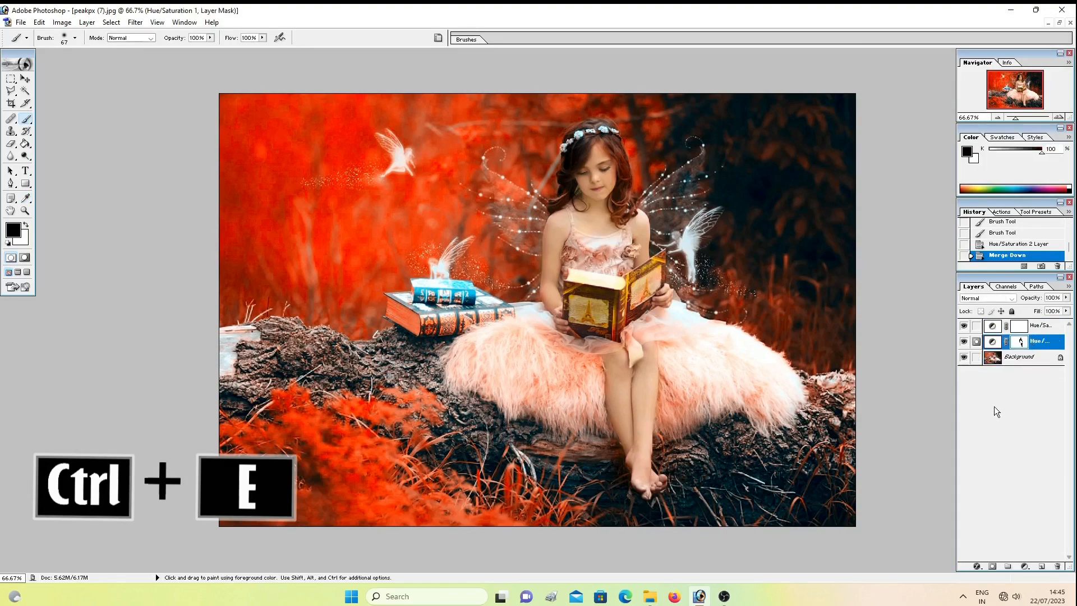
key(ctrl+e)
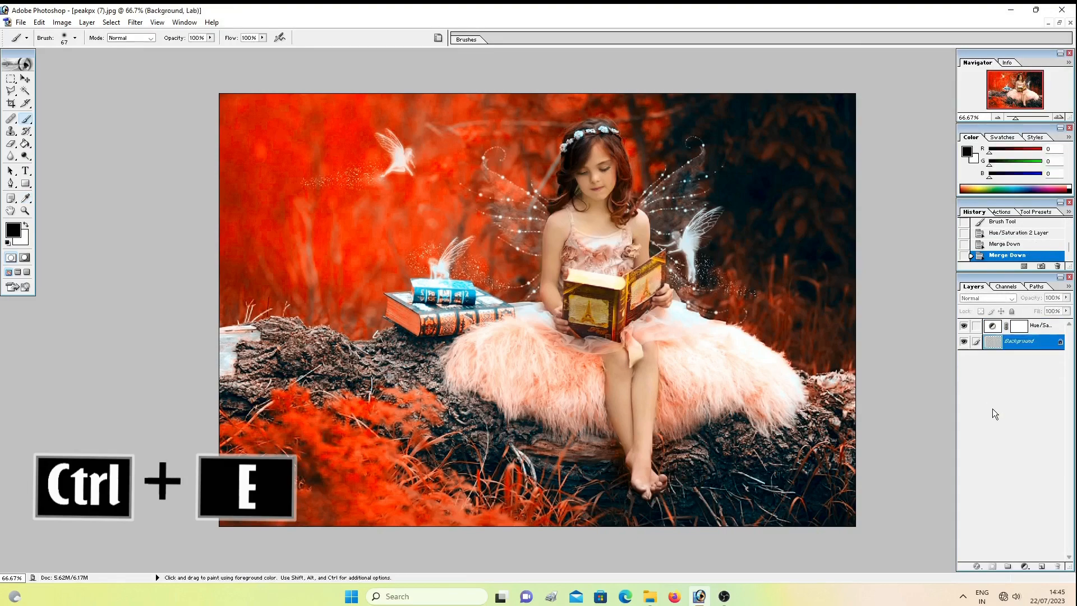
click(1045, 329)
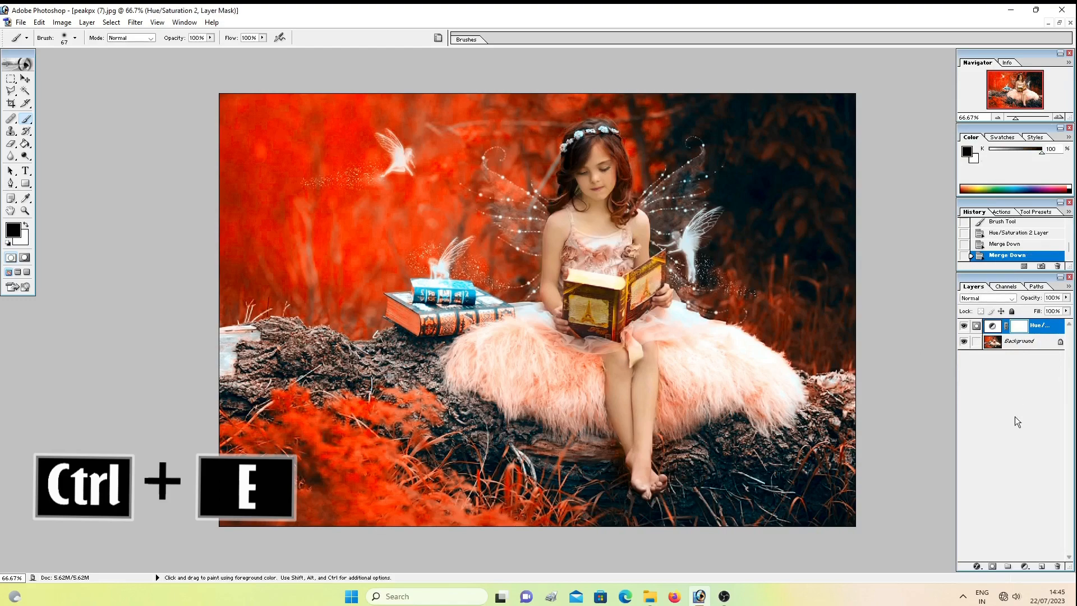
key(ctrl+e)
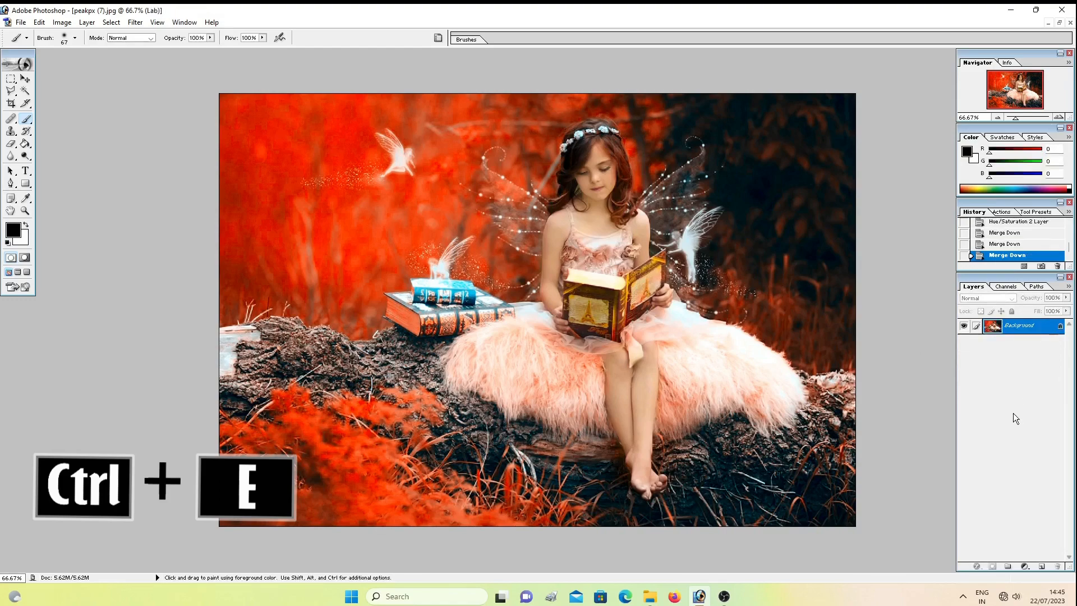
key(ctrl+plus)
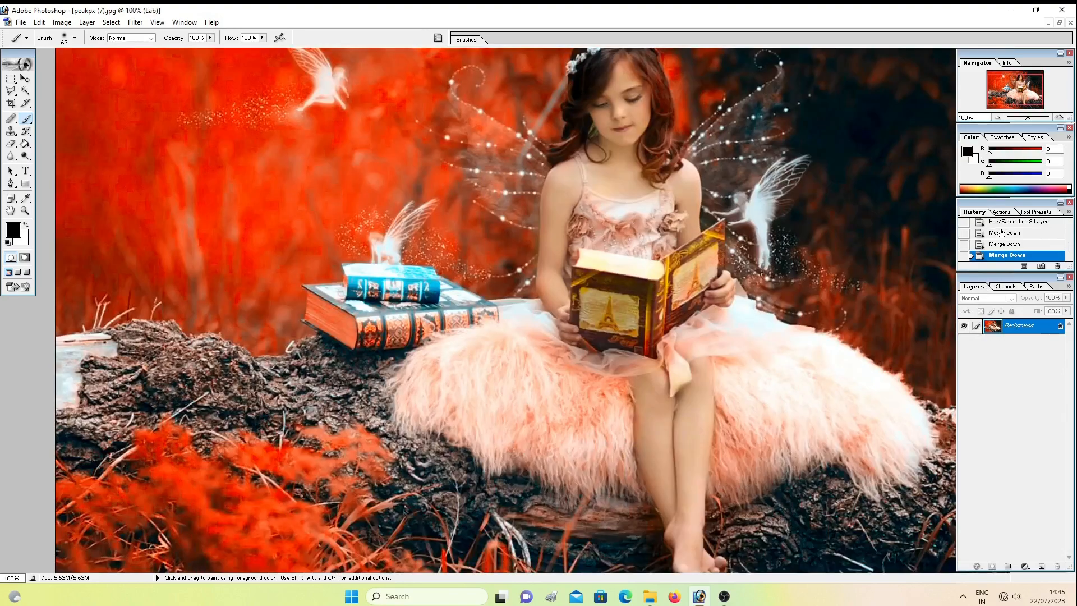
key(ctrl+minus)
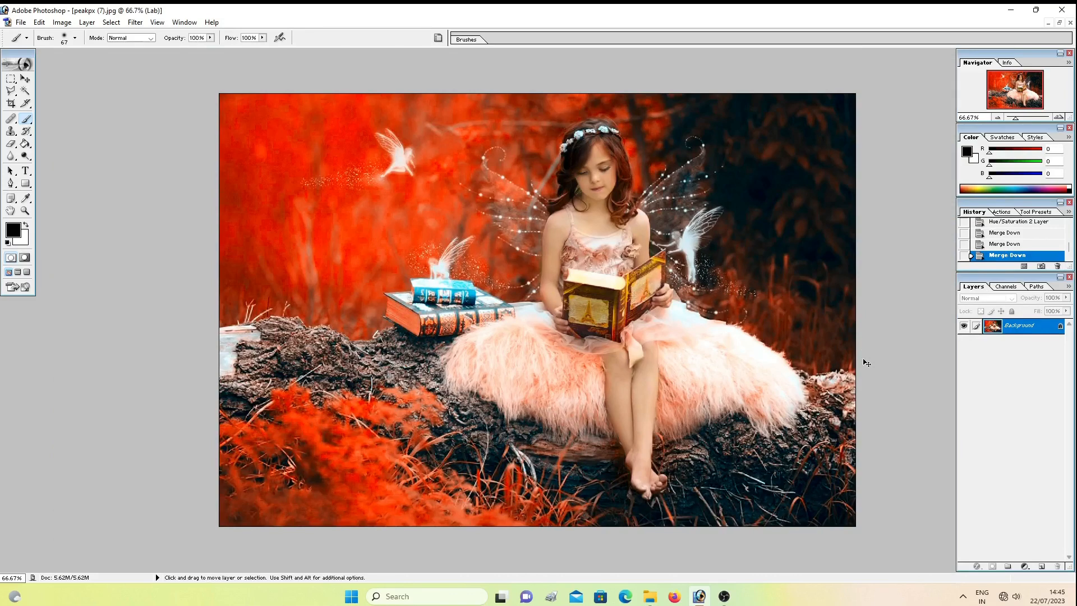
key(ctrl+m)
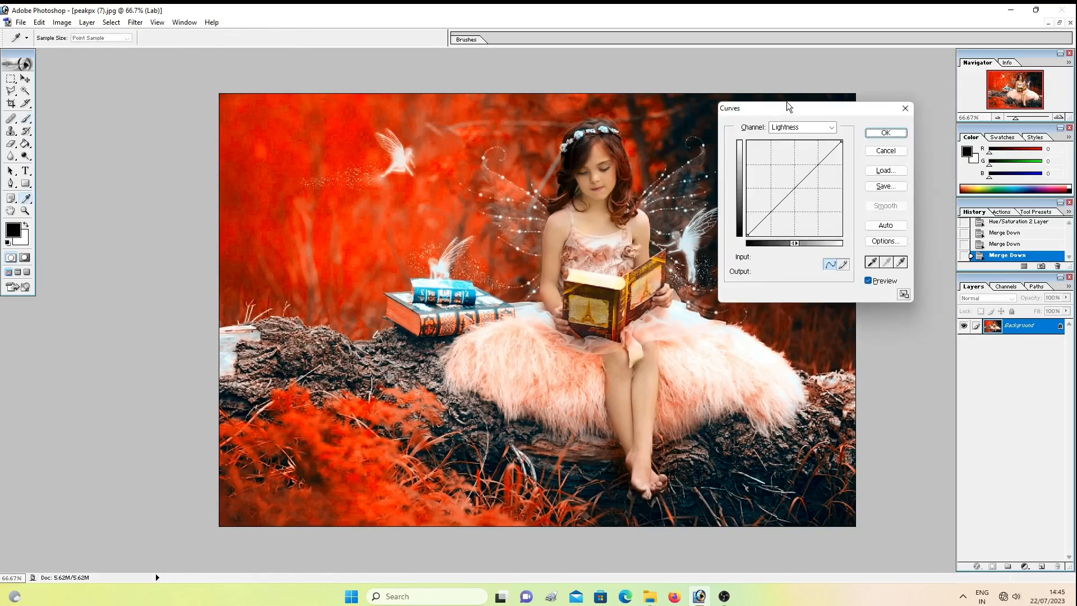
drag(787, 106, 921, 84)
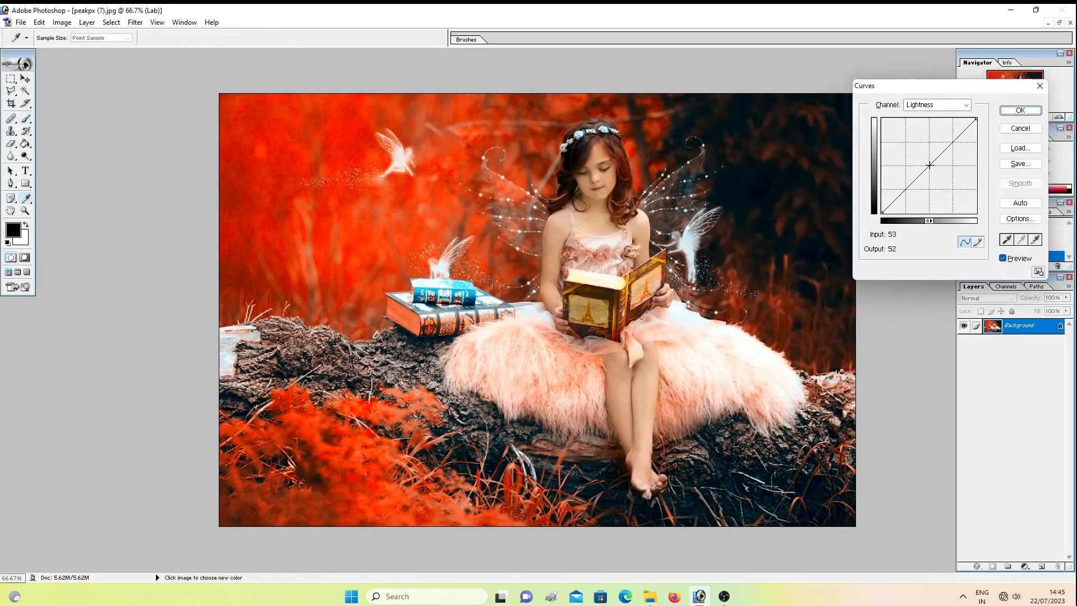
drag(924, 170, 926, 165)
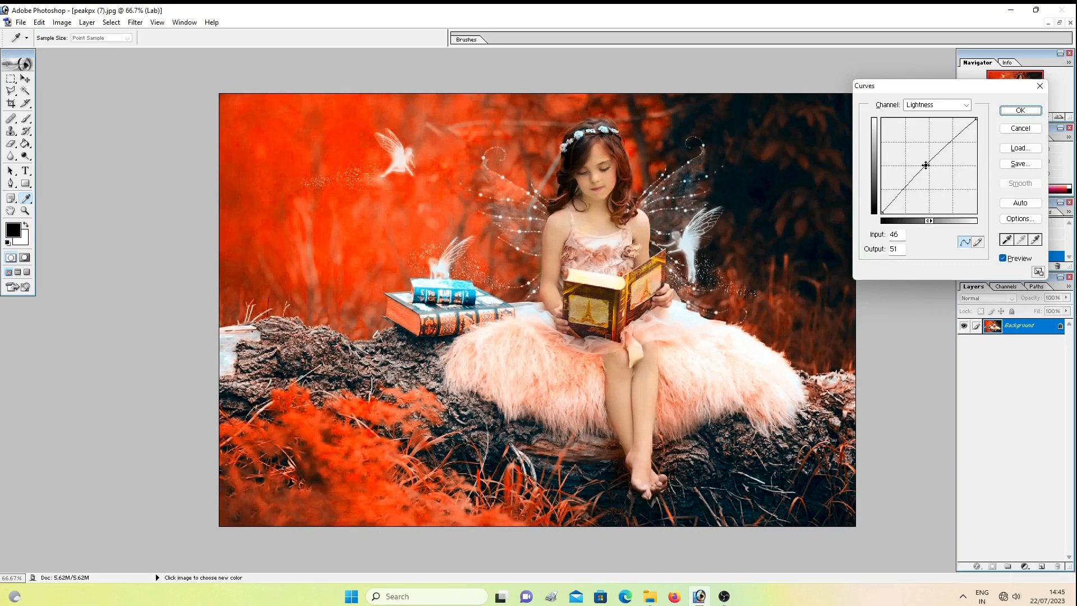
click(1040, 86)
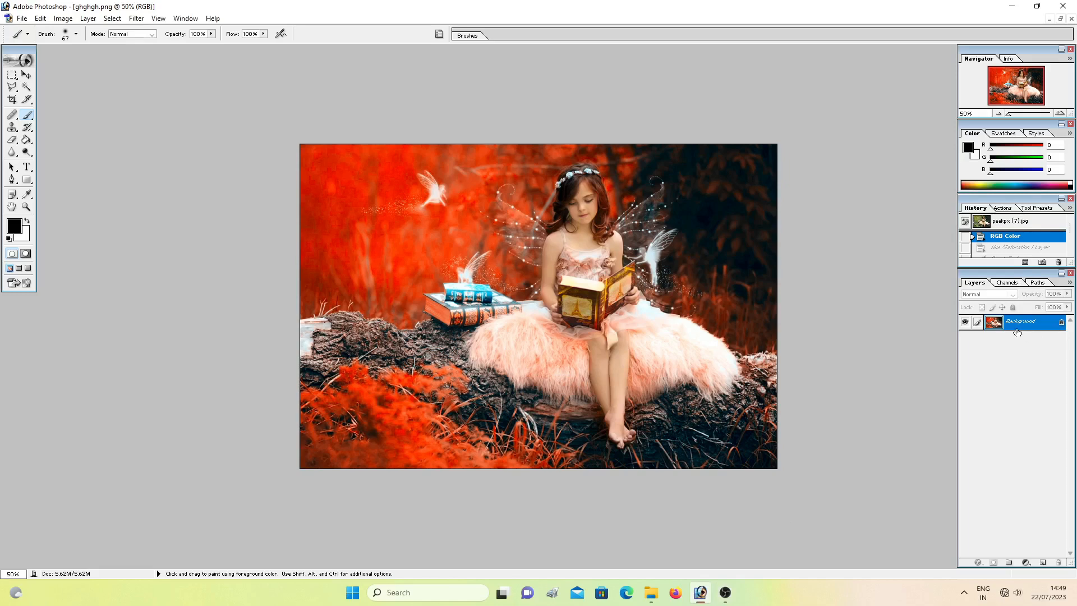
Add a Hue/Saturation adjustment layer above the Background of ghghgh.png with Hue set to -138 to turn the foliage blue
click(1025, 563)
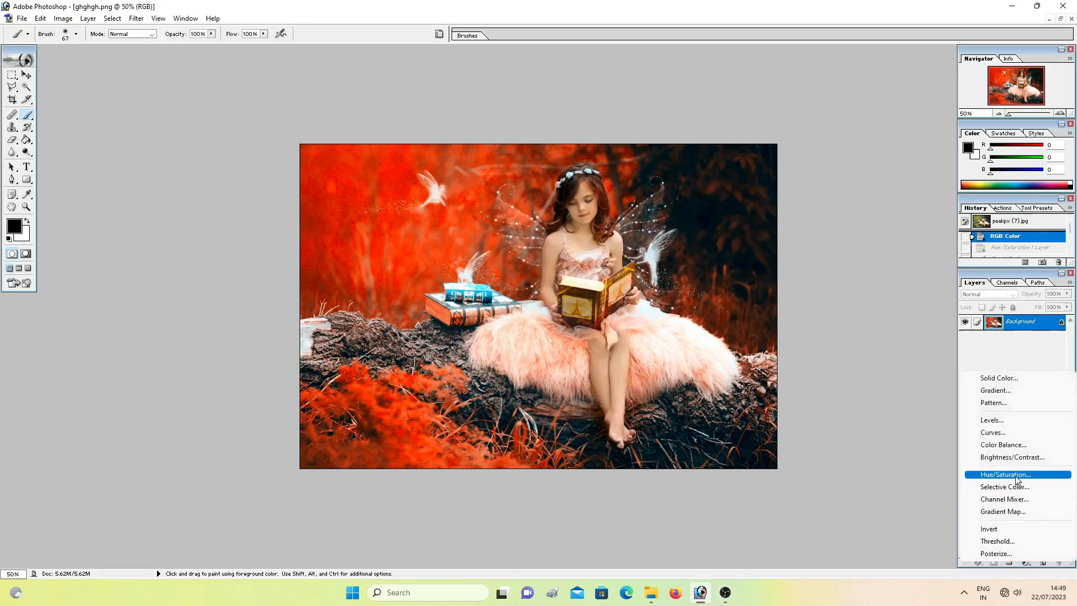
click(1017, 476)
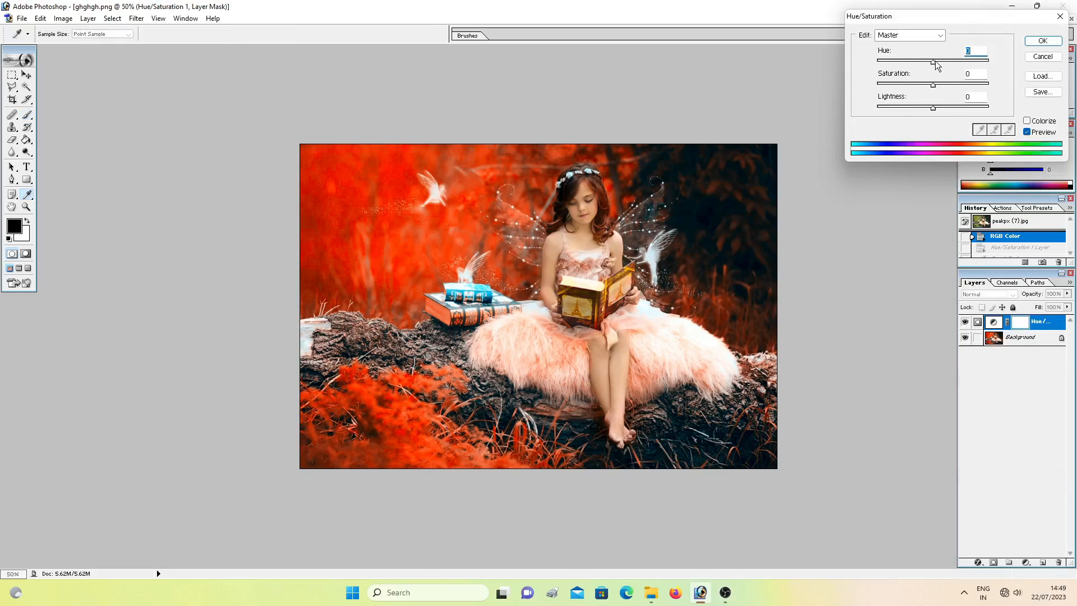
drag(925, 65, 886, 63)
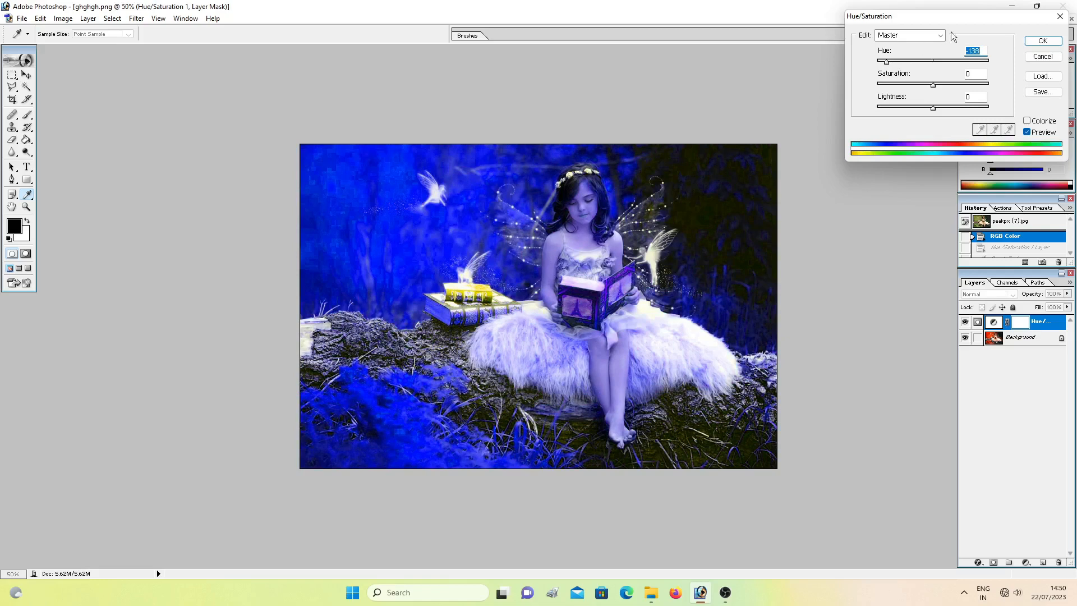
click(1043, 43)
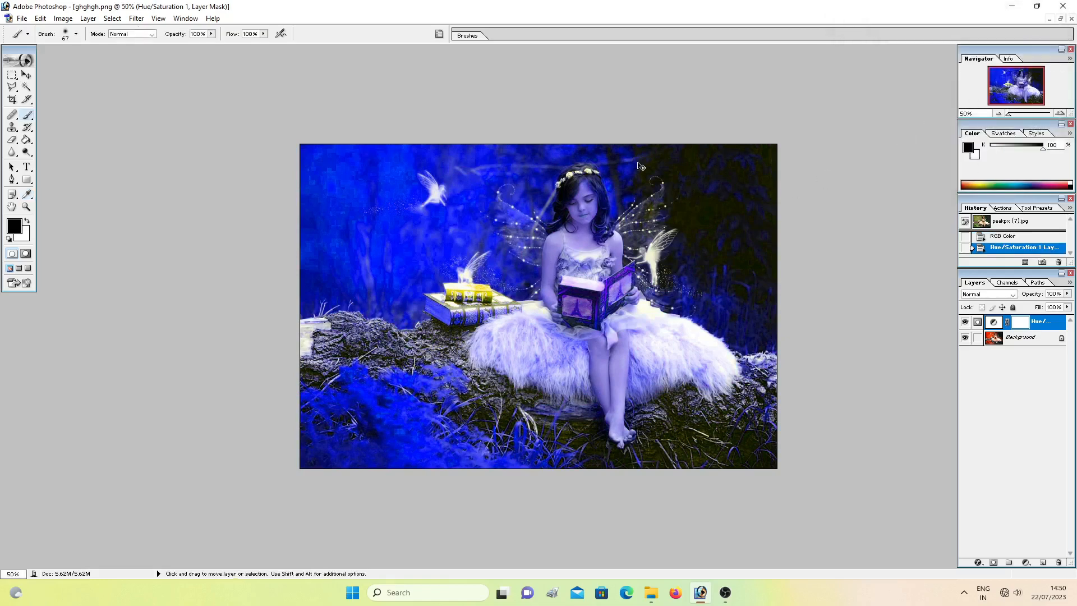
Brush black on the new Hue/Saturation mask over the girl's face, neck, dress bodice and upper arms to restore their colours
key(ctrl+plus)
key(ctrl+plus)
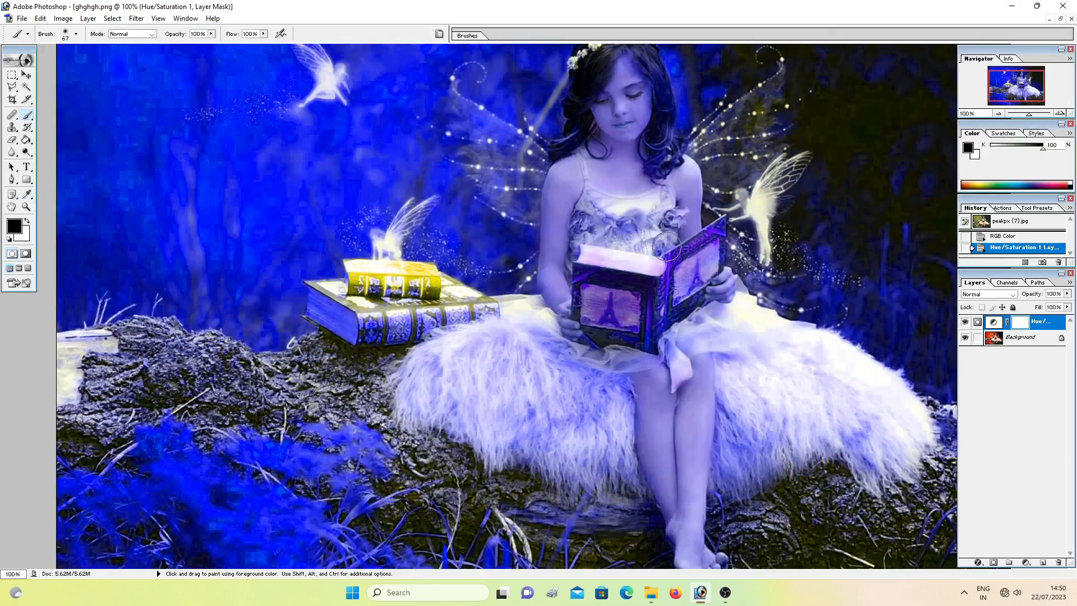
scroll(666, 247, up, 3)
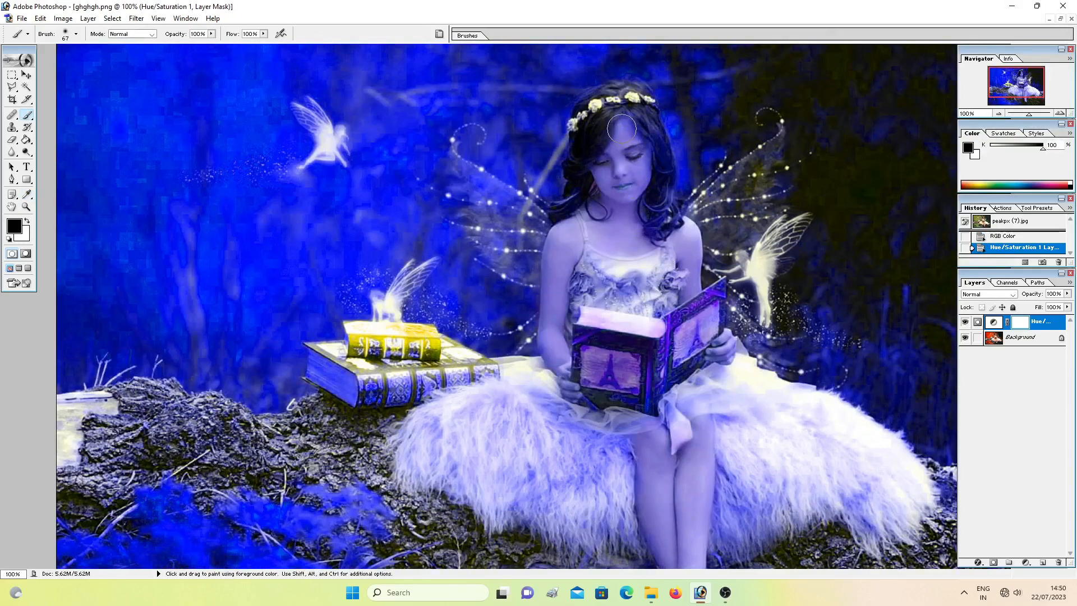
mouse_move(621, 127)
mouse_down()
mouse_move(625, 159)
mouse_move(619, 144)
mouse_move(642, 153)
mouse_move(636, 182)
mouse_move(628, 190)
mouse_move(603, 170)
mouse_move(638, 230)
mouse_move(609, 168)
mouse_up()
mouse_move(611, 207)
mouse_down()
mouse_move(603, 224)
mouse_move(617, 236)
mouse_move(631, 216)
mouse_move(639, 233)
mouse_move(620, 246)
mouse_move(594, 236)
mouse_up()
mouse_move(594, 233)
mouse_down()
mouse_move(563, 238)
mouse_move(561, 261)
mouse_move(588, 248)
mouse_move(594, 282)
mouse_move(586, 261)
mouse_move(608, 288)
mouse_move(600, 295)
mouse_move(631, 298)
mouse_move(644, 278)
mouse_move(676, 272)
mouse_move(656, 298)
mouse_move(646, 306)
mouse_move(656, 282)
mouse_move(674, 276)
mouse_move(671, 228)
mouse_move(684, 236)
mouse_move(688, 284)
mouse_up()
mouse_move(565, 246)
mouse_down()
mouse_move(568, 239)
mouse_move(561, 288)
mouse_move(557, 272)
mouse_up()
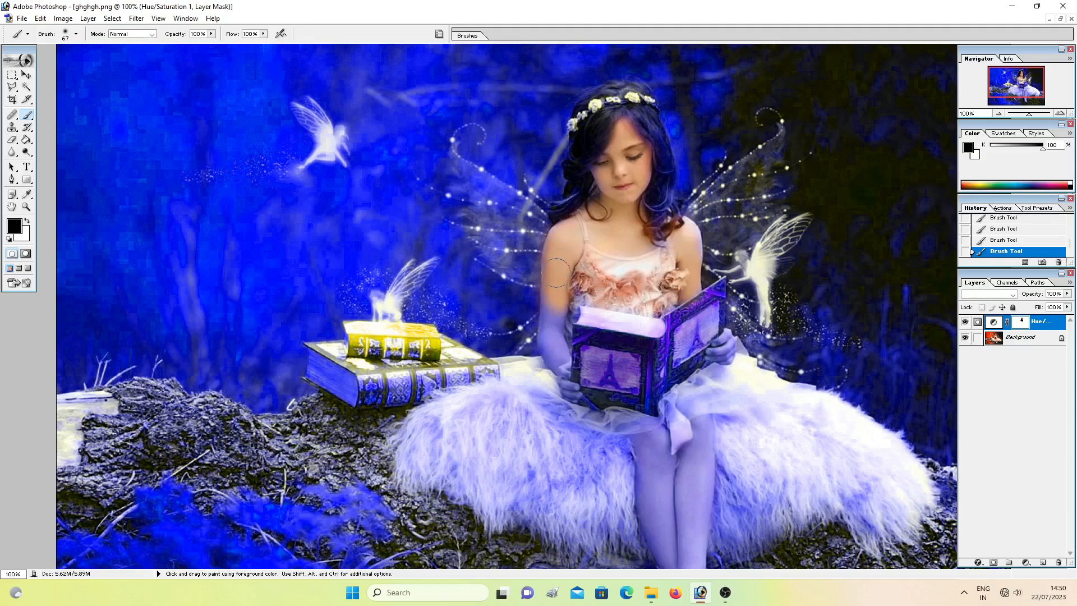
Brush black on the Hue/Saturation mask over the girl's forearm and both hands to restore their natural skin colour
mouse_move(554, 314)
mouse_down()
mouse_move(578, 389)
mouse_move(553, 354)
mouse_up()
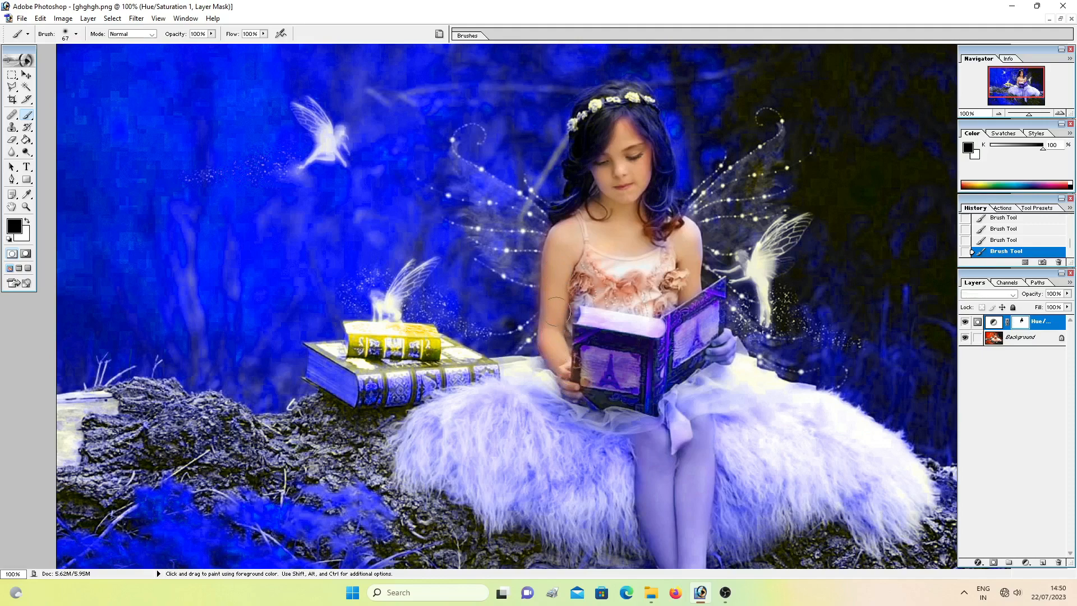
scroll(607, 365, down, 1)
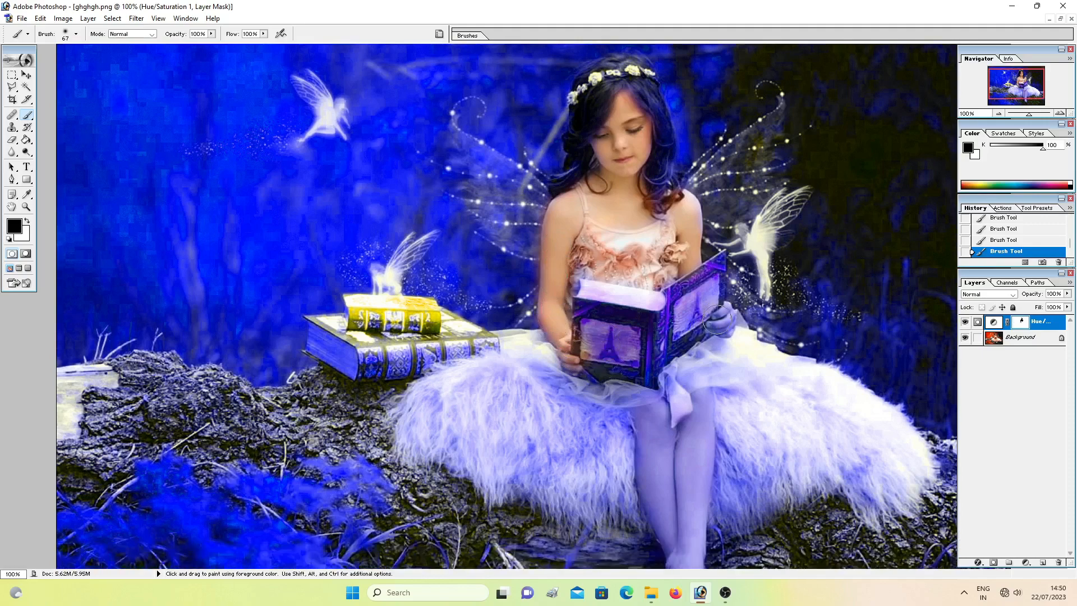
drag(722, 316, 720, 334)
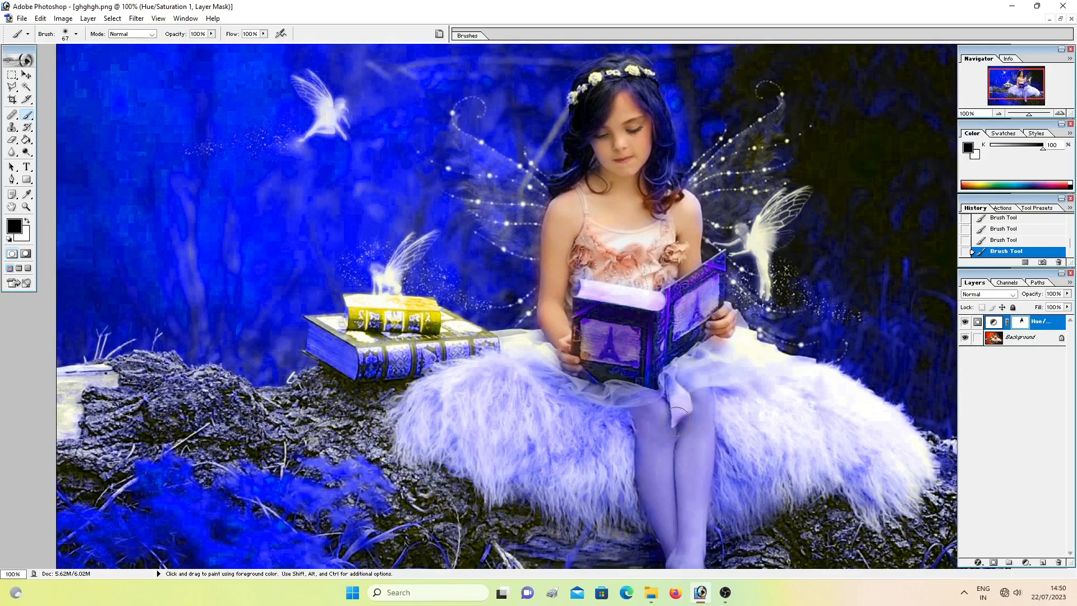
Brush black on the Hue/Saturation mask down both of the girl's legs and feet to restore their natural skin colour
scroll(676, 429, down, 1)
scroll(675, 428, down, 2)
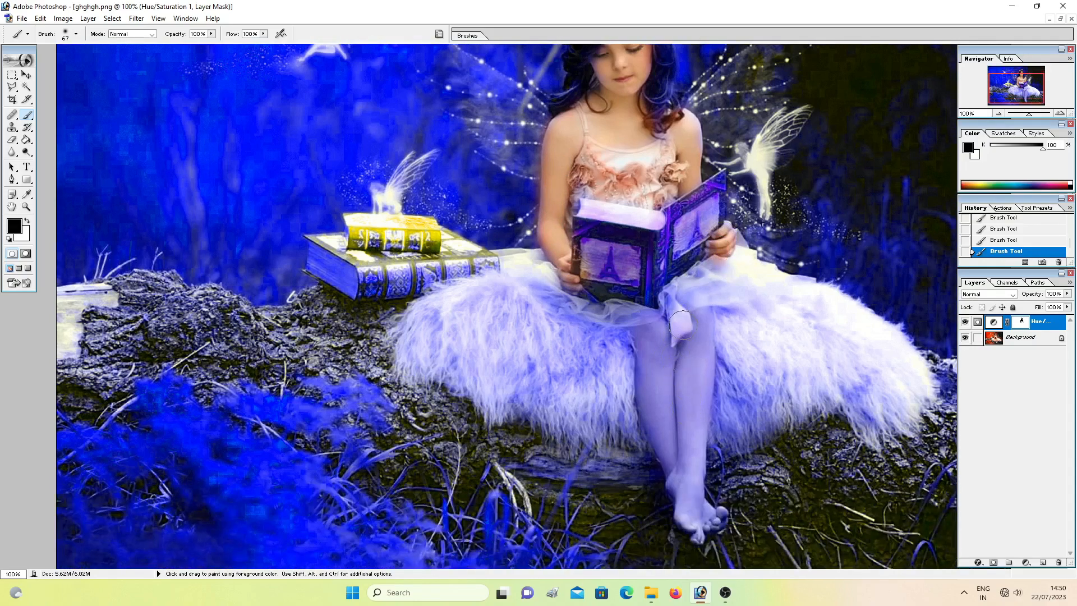
mouse_move(657, 331)
mouse_down()
mouse_move(658, 360)
mouse_move(644, 339)
mouse_move(663, 369)
mouse_move(701, 320)
mouse_move(689, 493)
mouse_move(697, 527)
mouse_move(716, 517)
mouse_move(678, 488)
mouse_move(650, 371)
mouse_move(671, 370)
mouse_move(685, 418)
mouse_move(669, 448)
mouse_move(669, 359)
mouse_move(650, 367)
mouse_move(651, 383)
mouse_move(668, 388)
mouse_move(683, 352)
mouse_move(701, 355)
mouse_move(683, 416)
mouse_move(696, 491)
mouse_move(689, 520)
mouse_up()
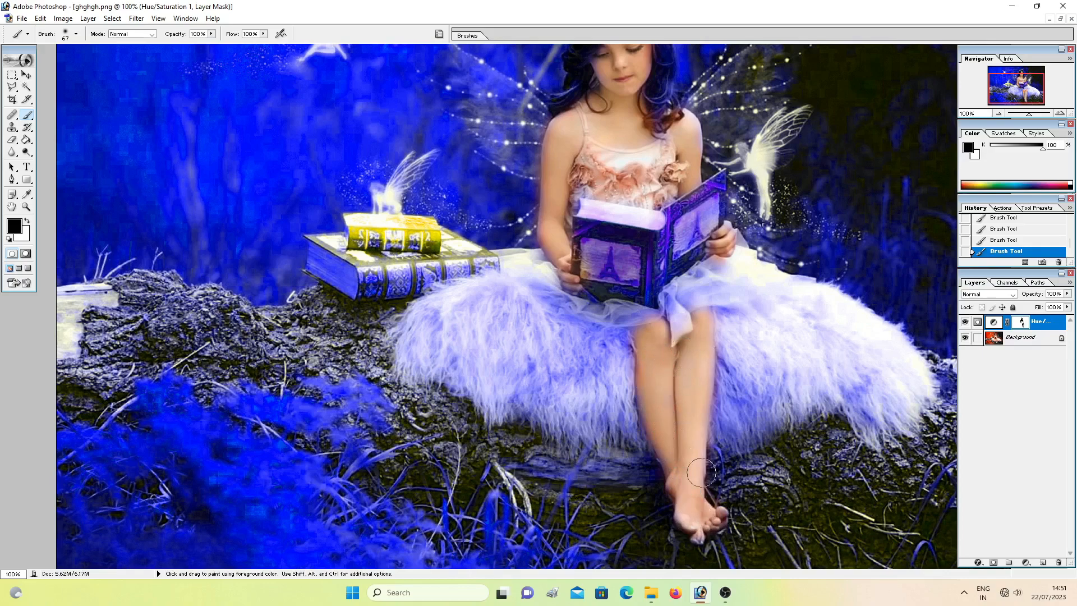
key(ctrl)
key(ctrl+minus)
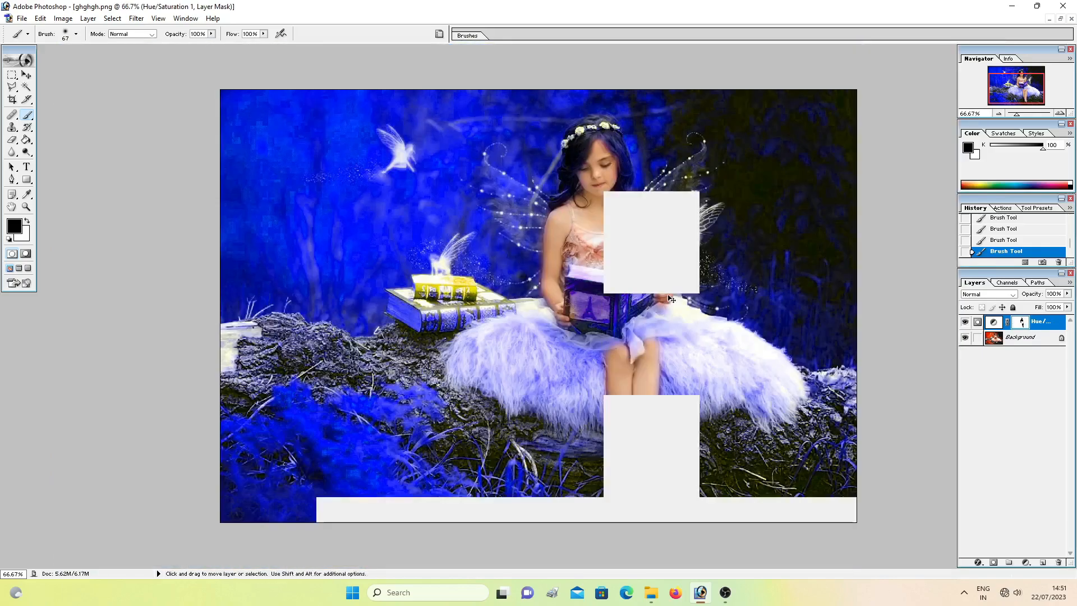
key(ctrl+plus)
key(ctrl+plus)
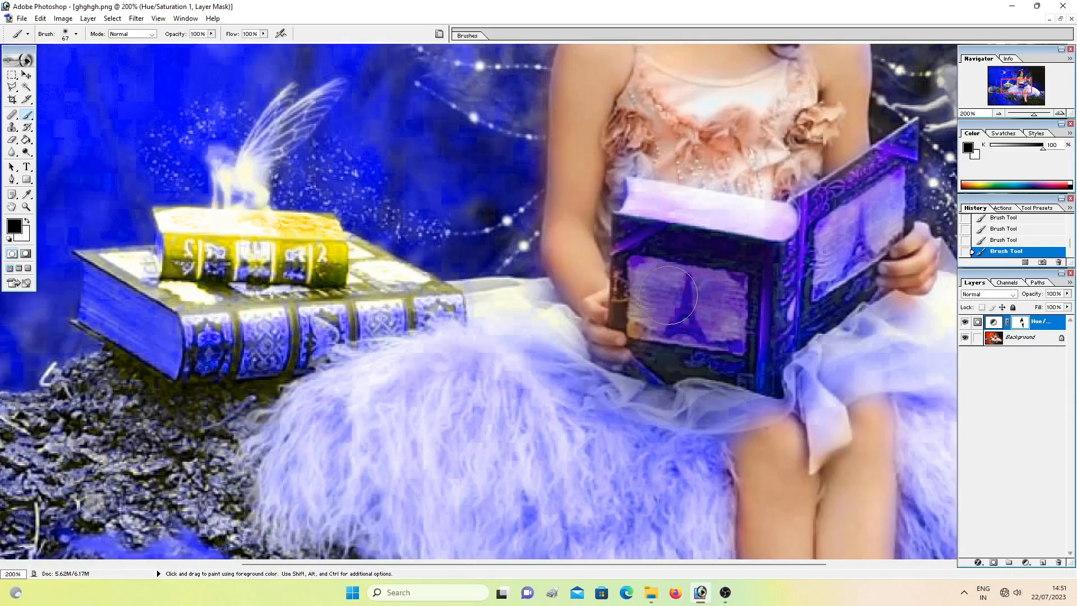
key(ctrl+minus)
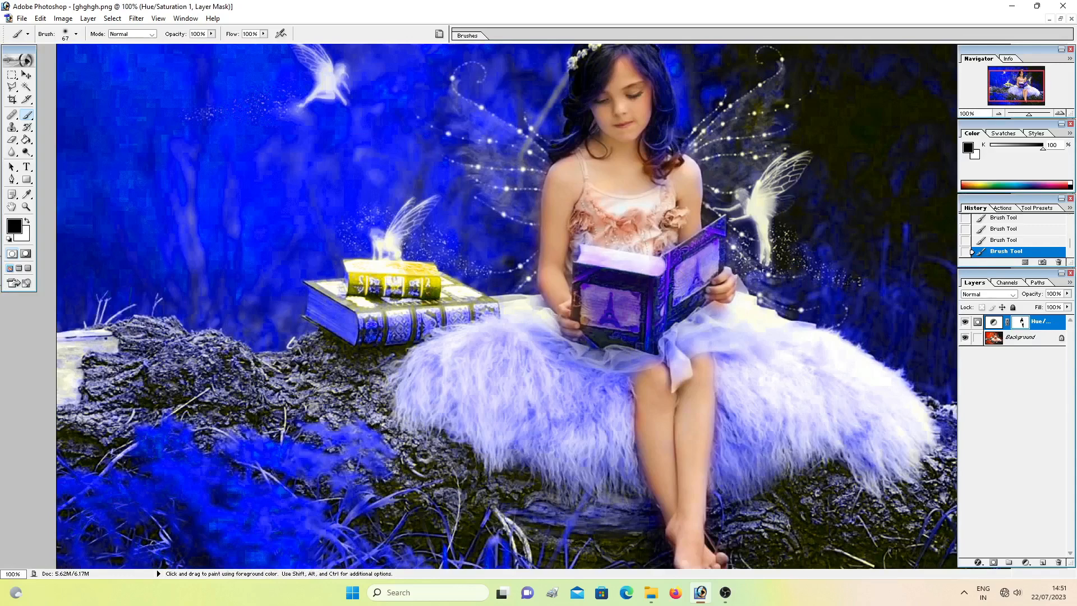
Paint black on the Hue/Saturation mask over the girl's hair to bring back its reddish-brown colour
click(26, 220)
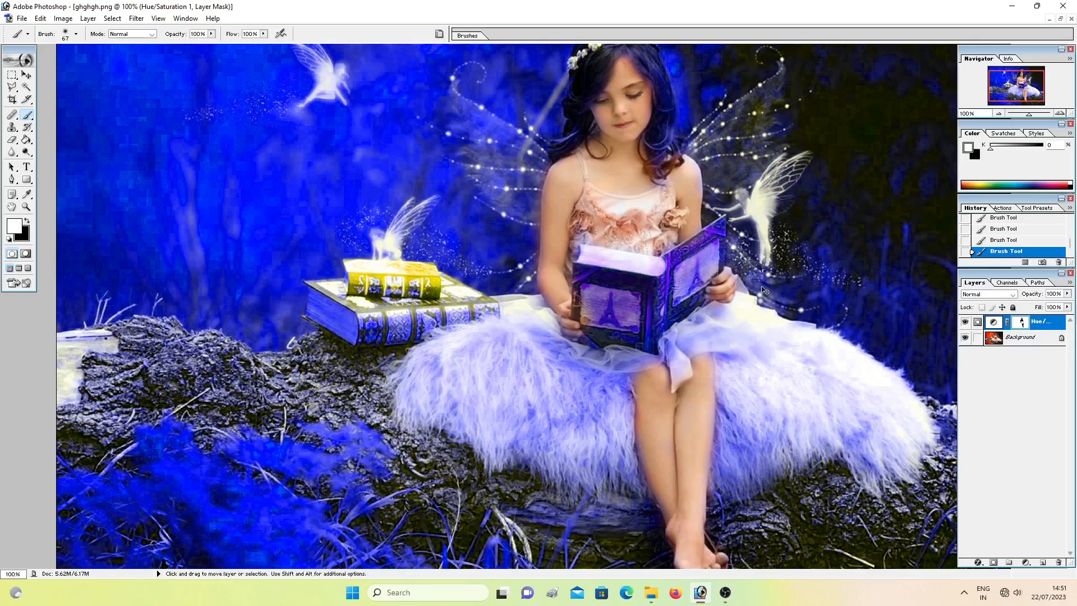
key(ctrl+minus)
key(ctrl+minus)
key(ctrl+plus)
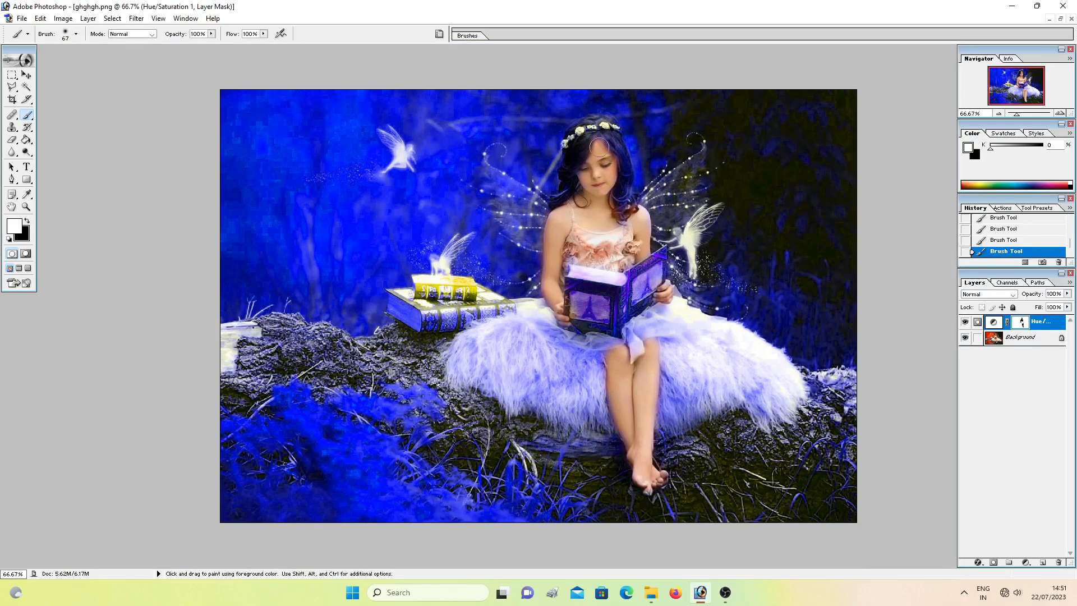
click(26, 222)
mouse_move(601, 141)
mouse_down()
mouse_move(624, 182)
mouse_move(605, 213)
mouse_up()
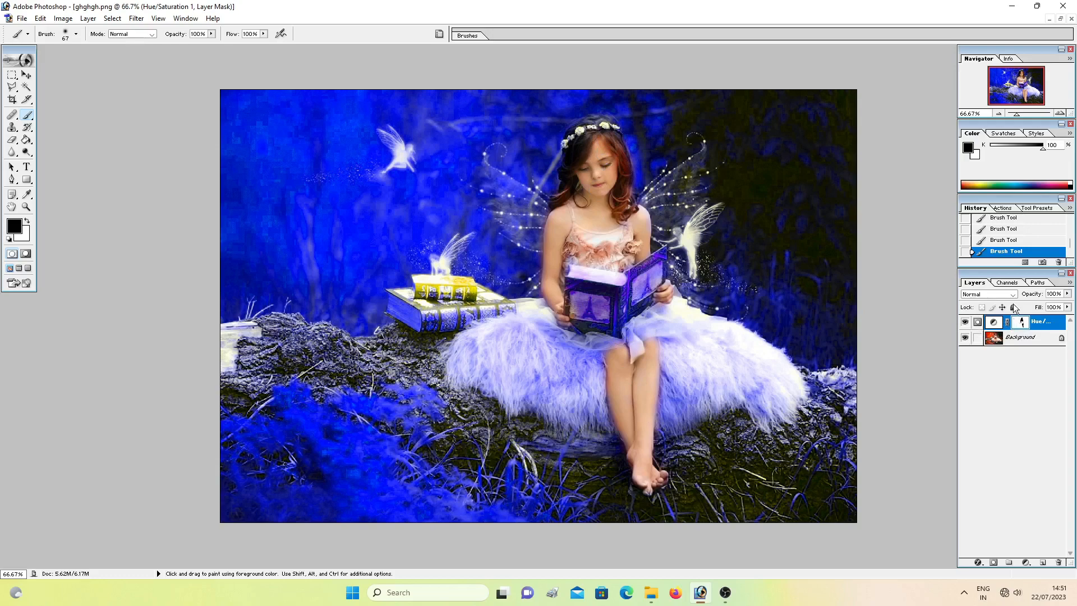
Compare the blue edit with the original peakpx (7).jpg history snapshot, returning to the latest Brush Tool state
scroll(1009, 242, up, 5)
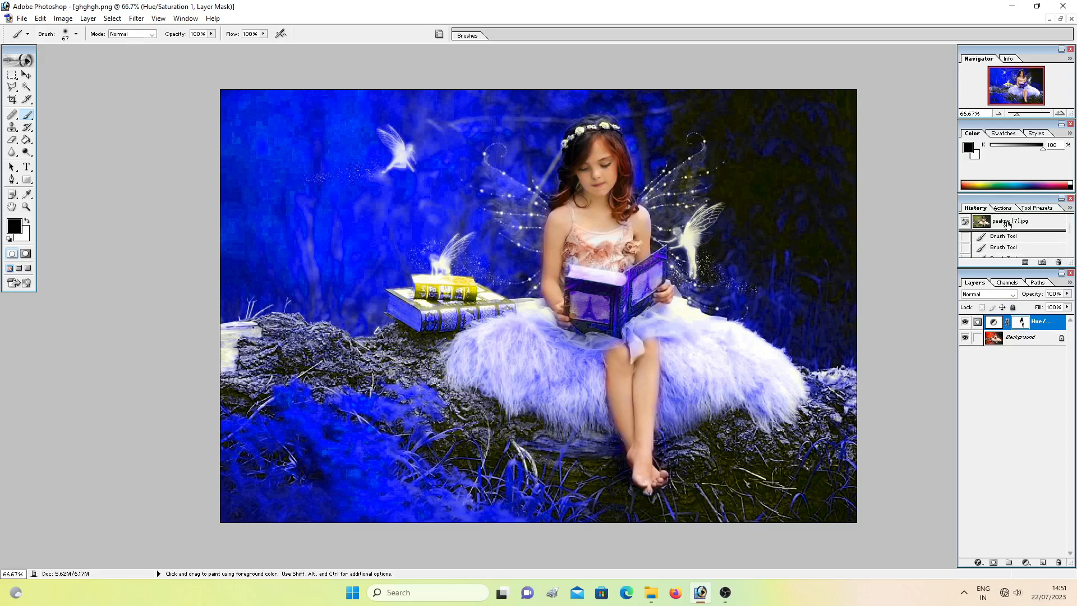
click(1007, 223)
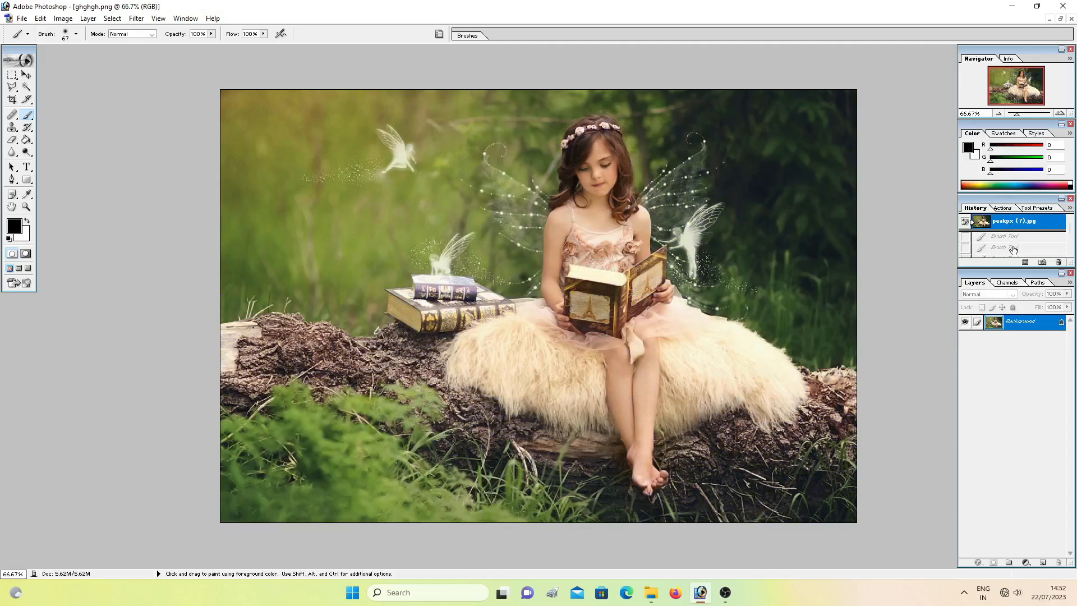
scroll(1013, 249, down, 5)
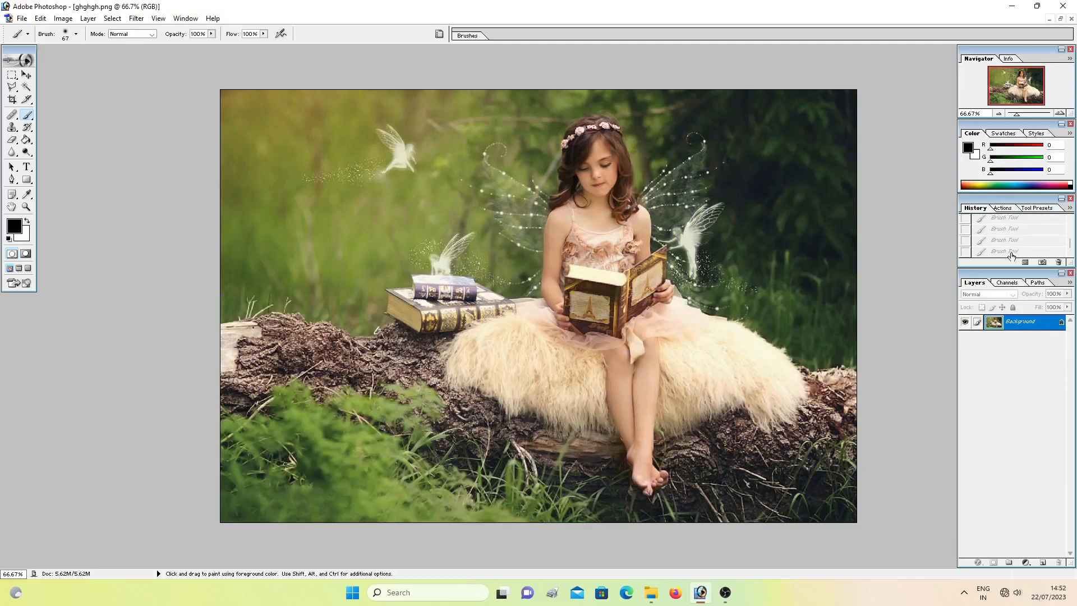
click(1005, 252)
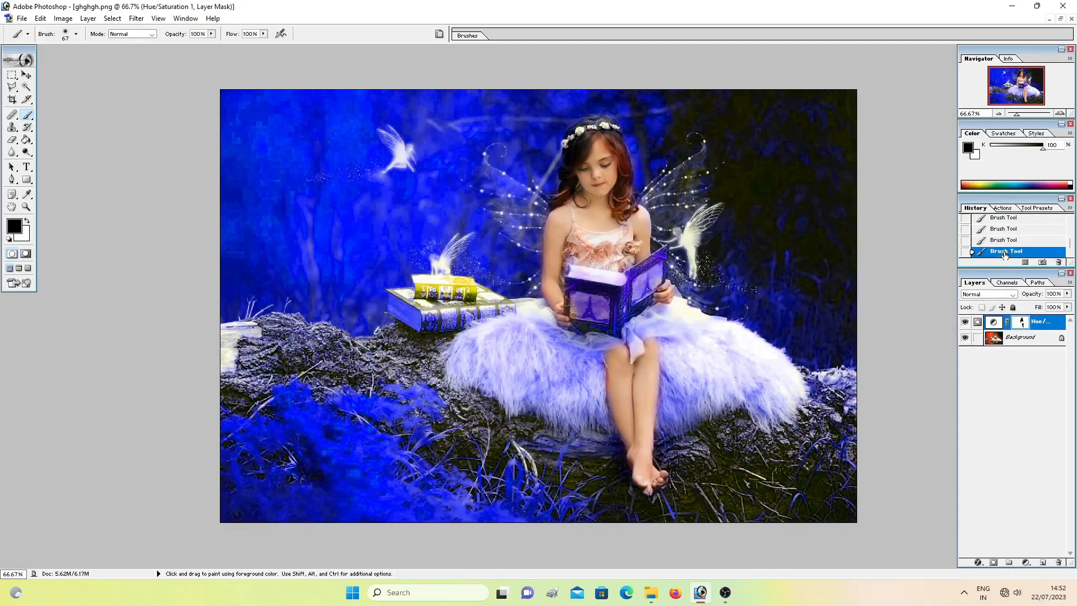
Hide and show the Hue/Saturation 1 layer twice to compare the image with and without the blue recolouring
click(964, 323)
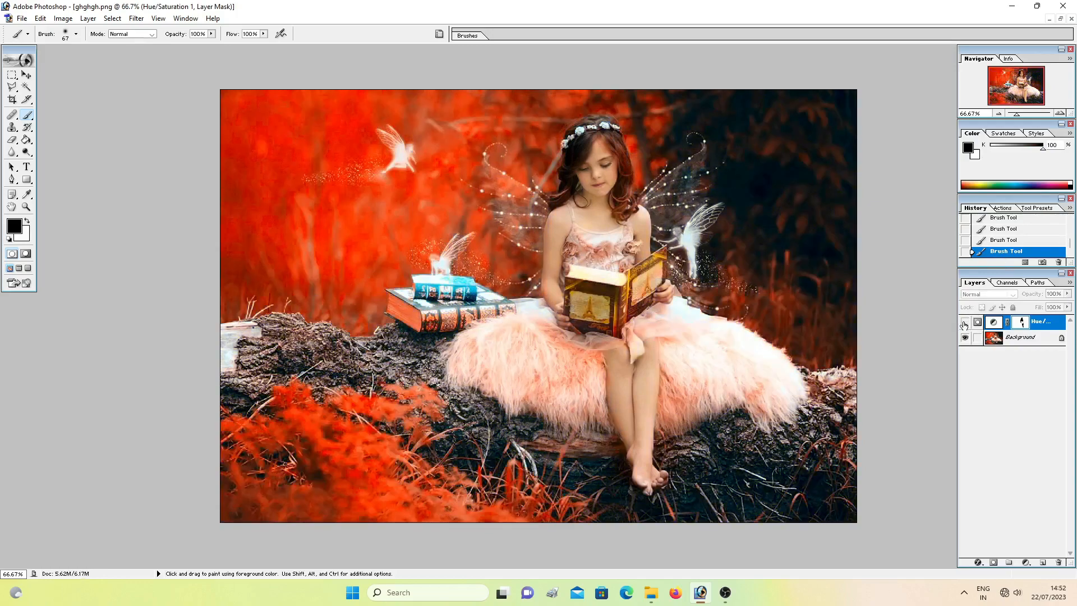
click(965, 324)
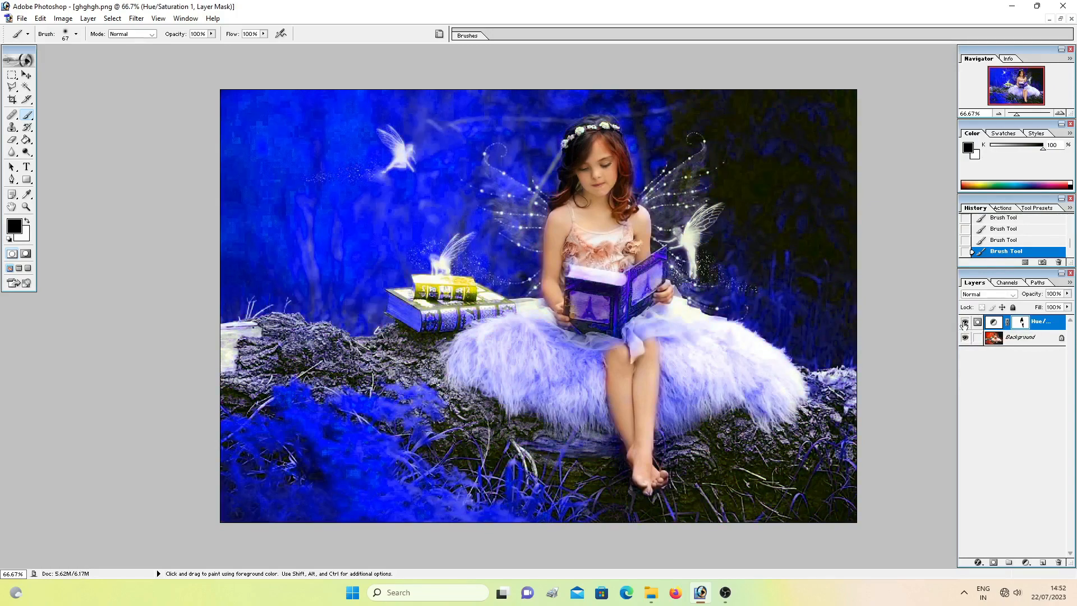
click(964, 324)
click(964, 323)
View the original photo's history snapshot once more and go back to the last brush stroke in the history
scroll(992, 237, up, 5)
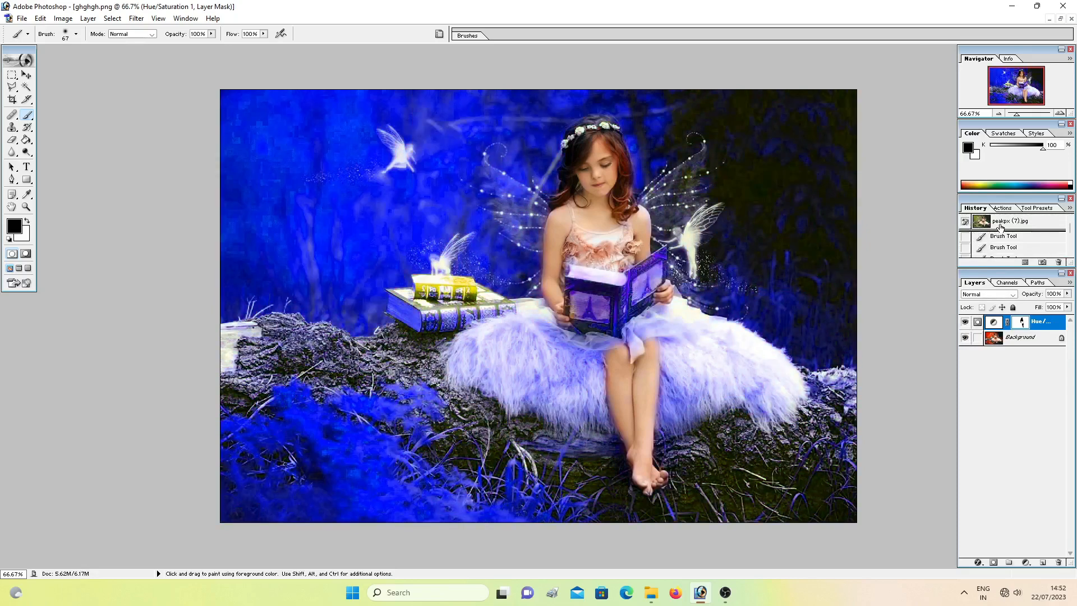
click(1001, 222)
scroll(1007, 247, down, 5)
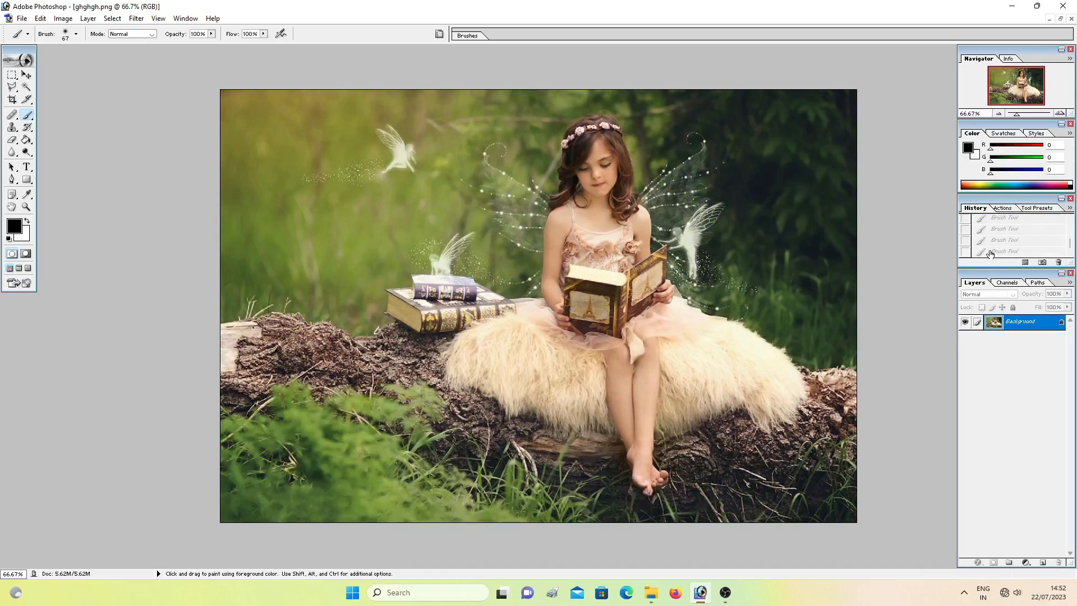
click(990, 252)
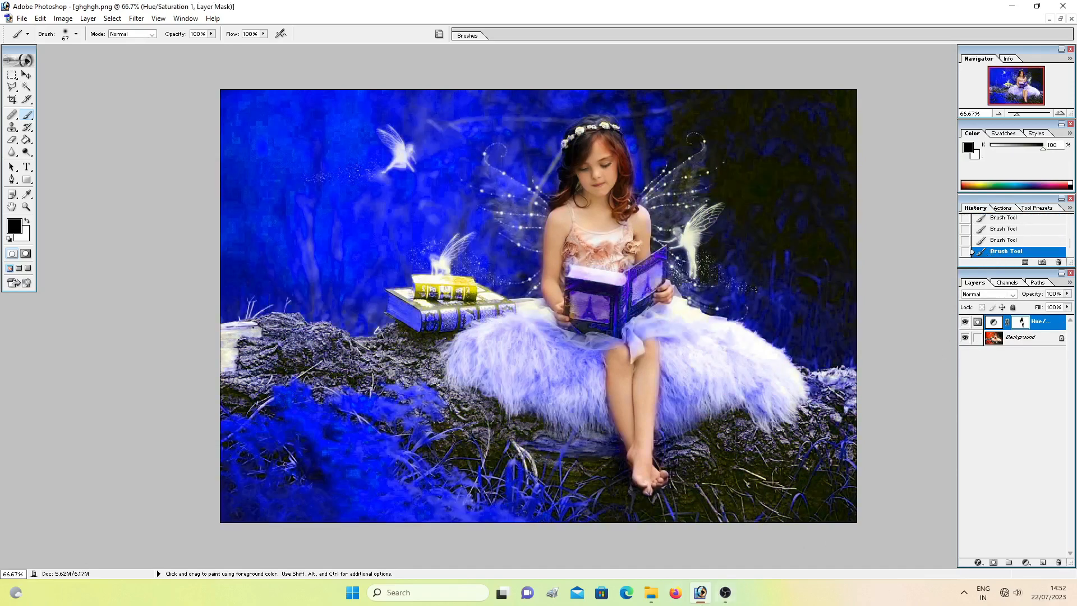
click(725, 592)
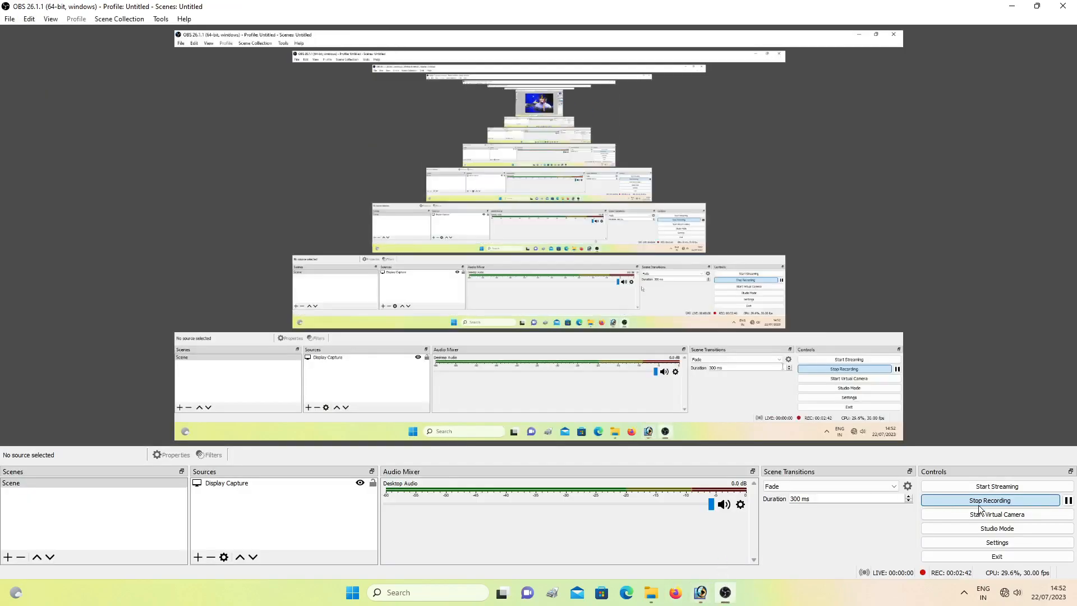